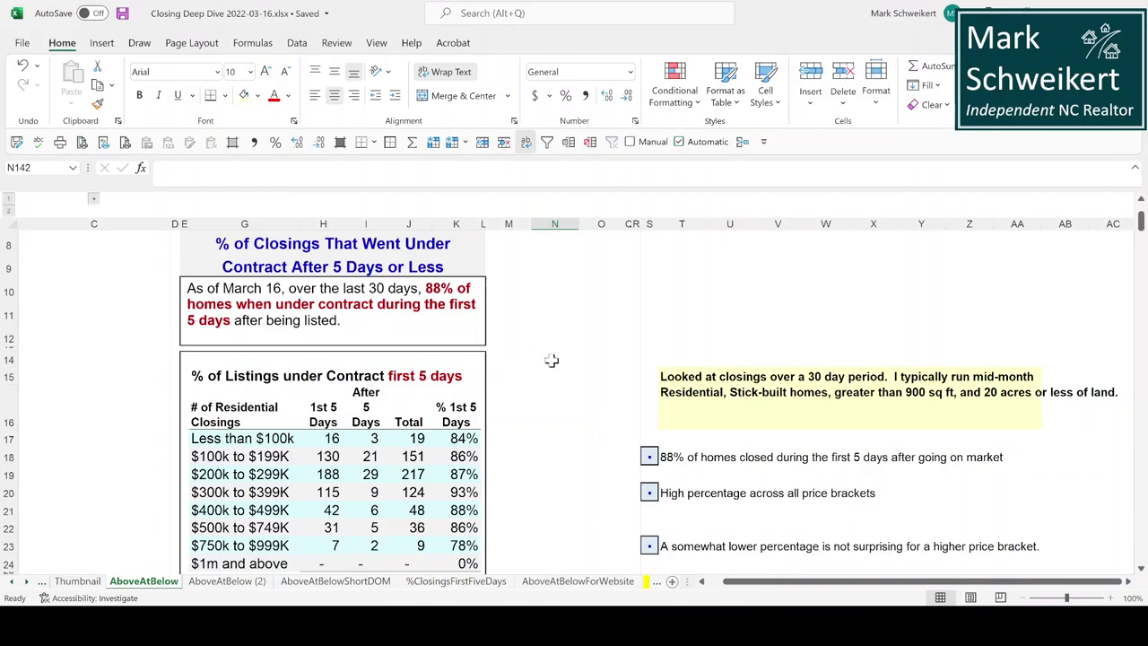
Review the notes beside the price-bracket table of first-5-day contracts and the $750k to $999K percentage
left_click(686, 392)
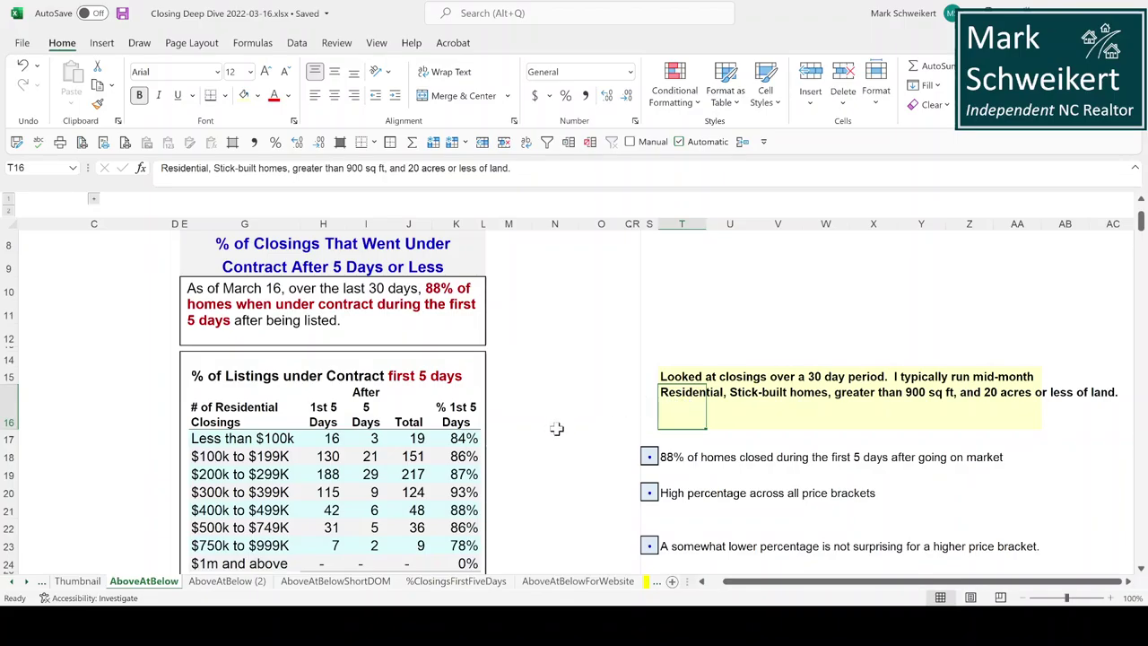
key("Down")
key("Down")
key("Down")
key("Down")
key("Down")
key("Down")
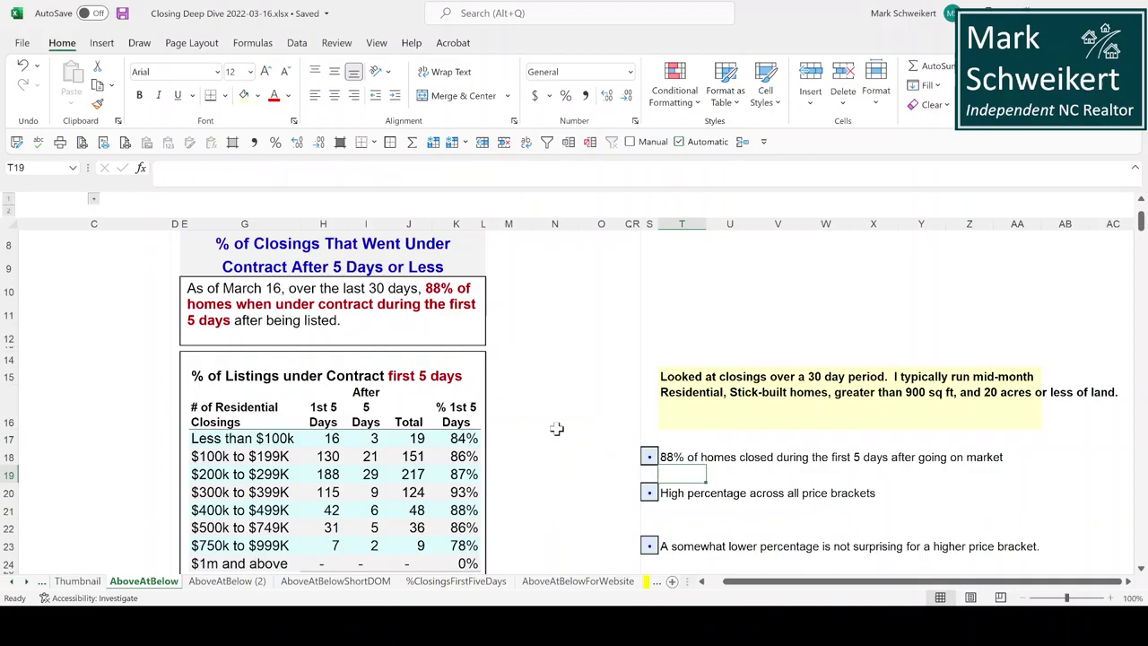
key("Down")
key("Down")
key("Down")
key("Down")
key("Down")
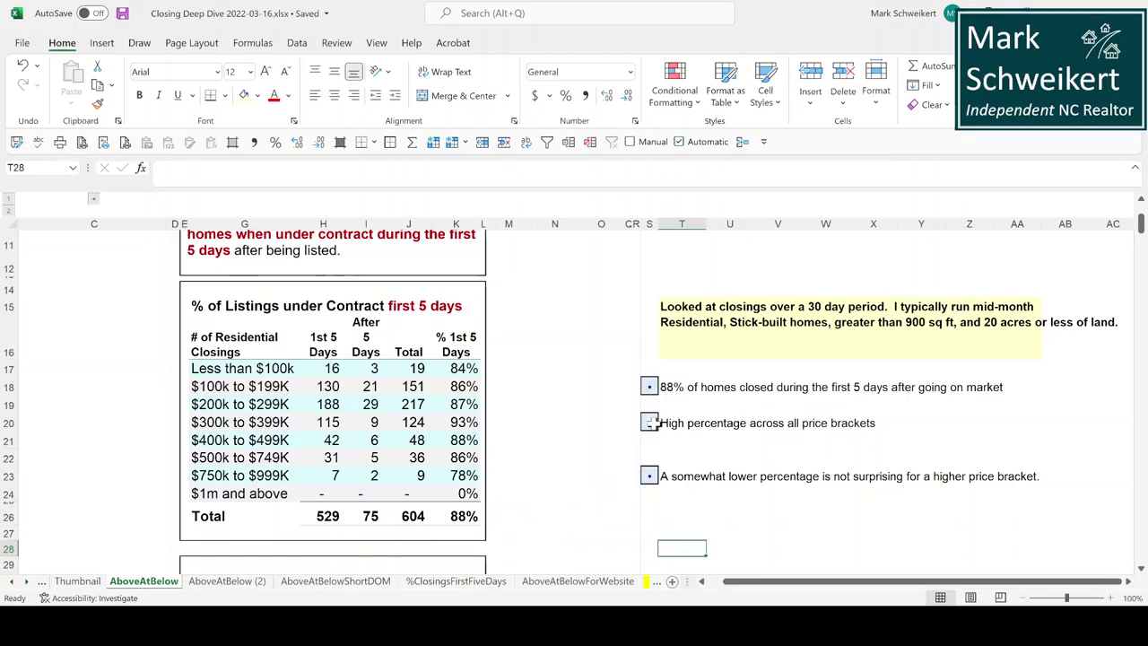
left_click(468, 478)
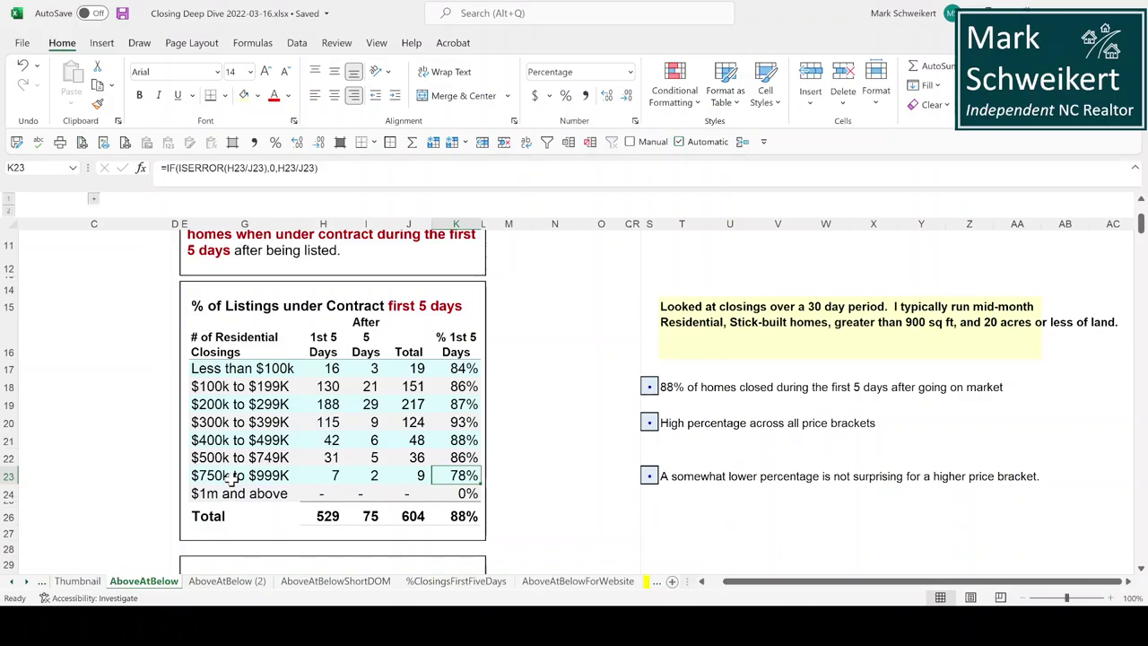
Examine the county table of first-5-day closings, checking the percentages for Guilford, Yadkin and Stokes
scroll(554, 492, "down", 2)
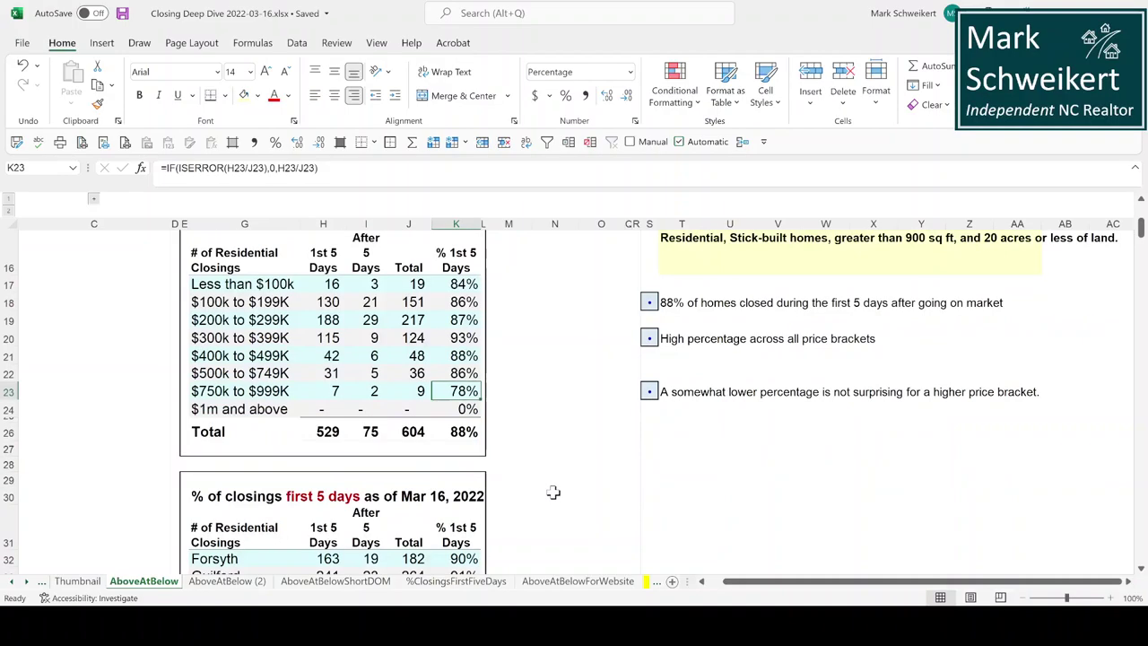
scroll(553, 492, "down", 2)
scroll(553, 493, "down", 2)
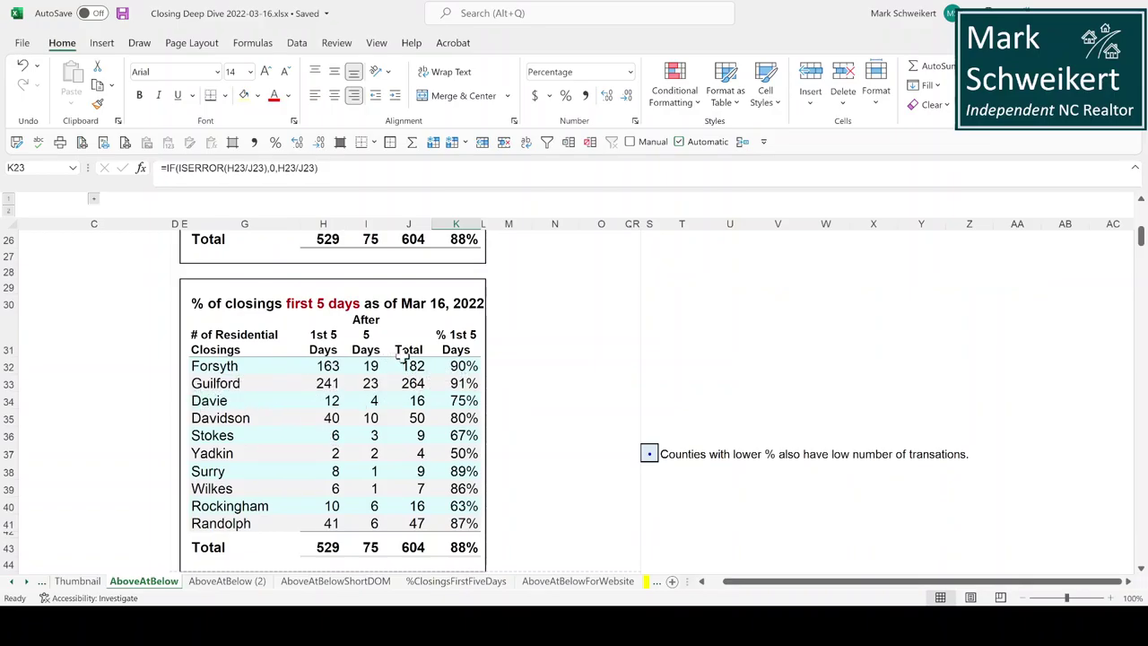
left_click(231, 367)
left_click(230, 383)
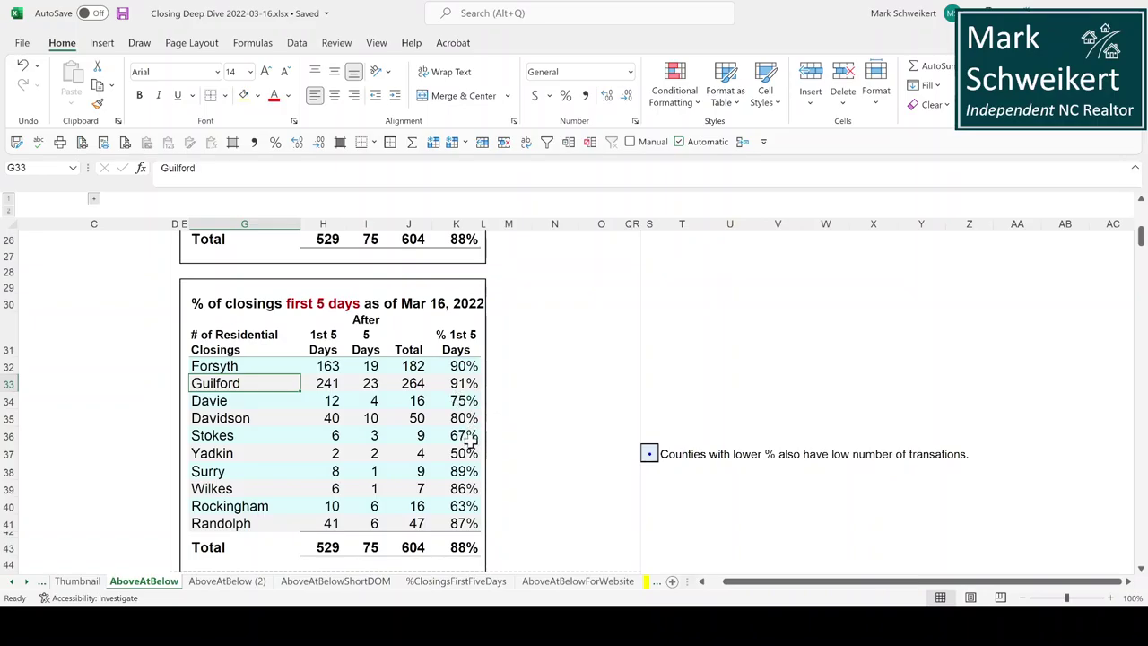
left_click(461, 384)
left_click(466, 450)
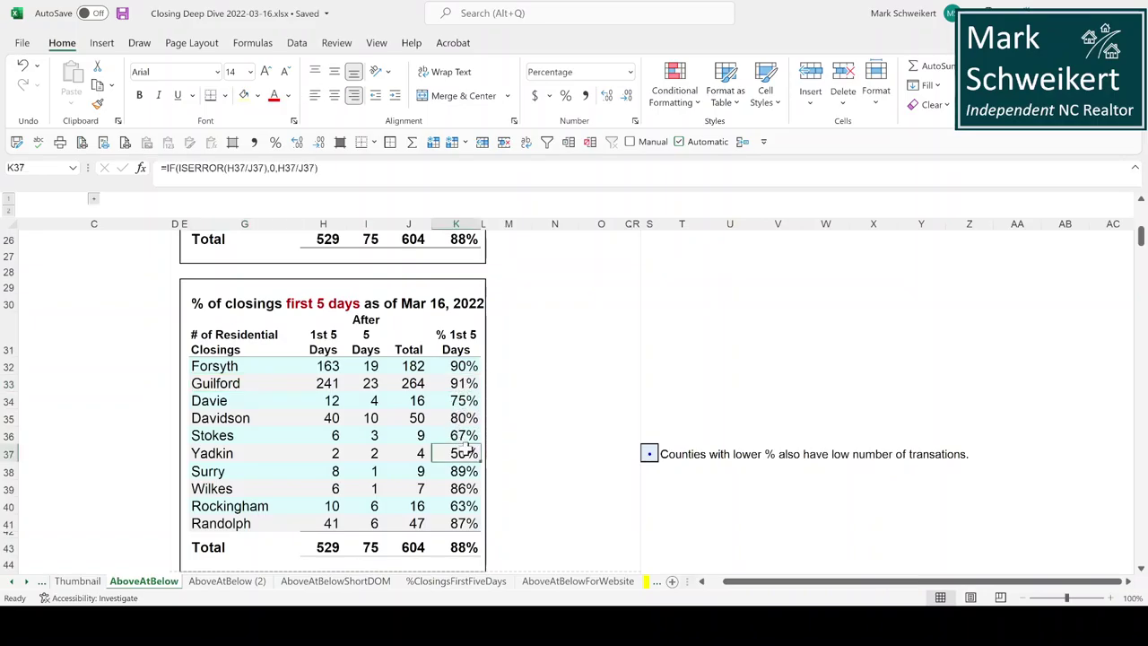
left_click(466, 434)
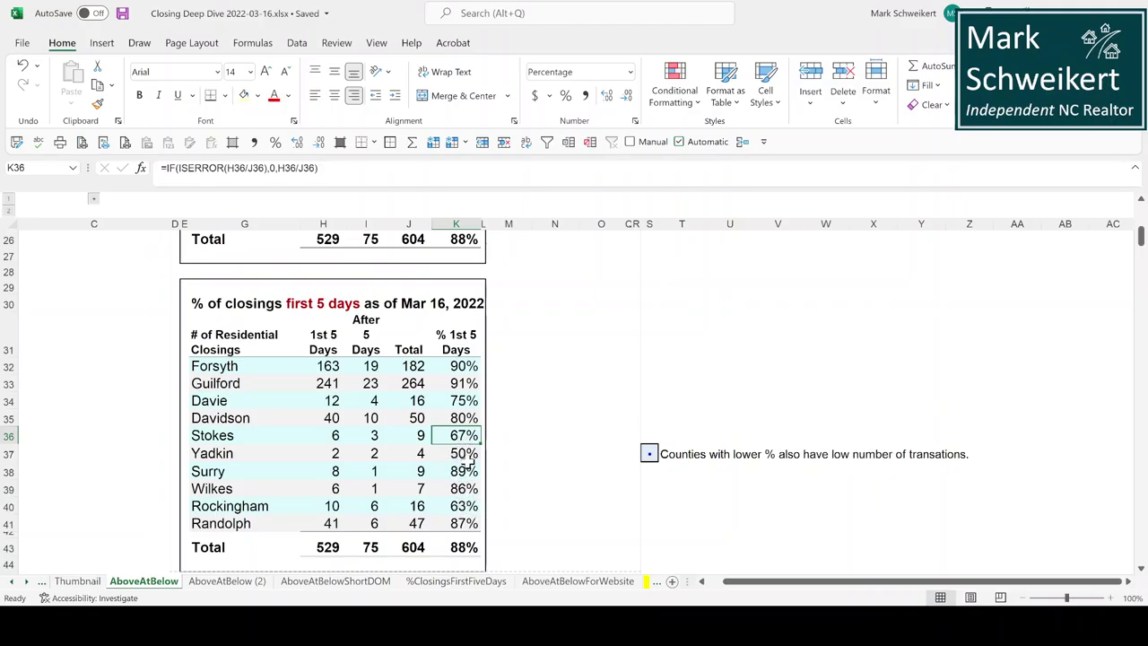
Compare the total closings of Stokes and Yadkin in the county table
left_click(416, 447)
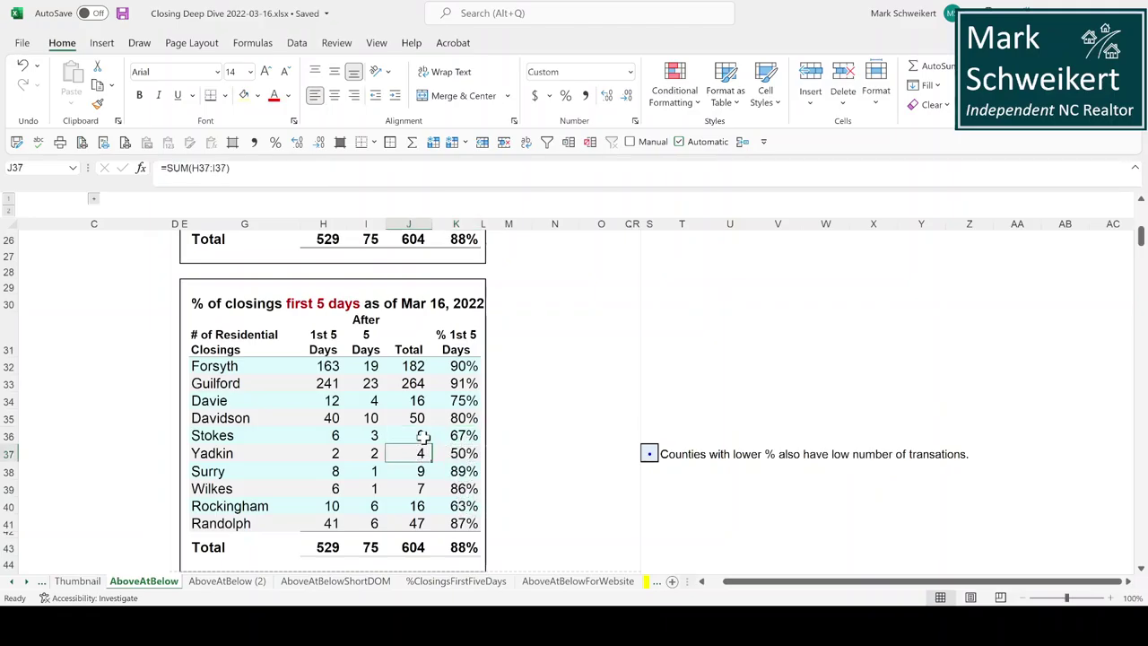
left_click(422, 437)
left_click(423, 449)
left_click(422, 439)
left_click(421, 449)
left_click(422, 436)
left_click(419, 453)
left_click(424, 437)
left_click(416, 452)
Examine the Entire Triad table for 5 days or less on market, comparing its overall percentages with the previous 30 days
scroll(1143, 539, "down", 13)
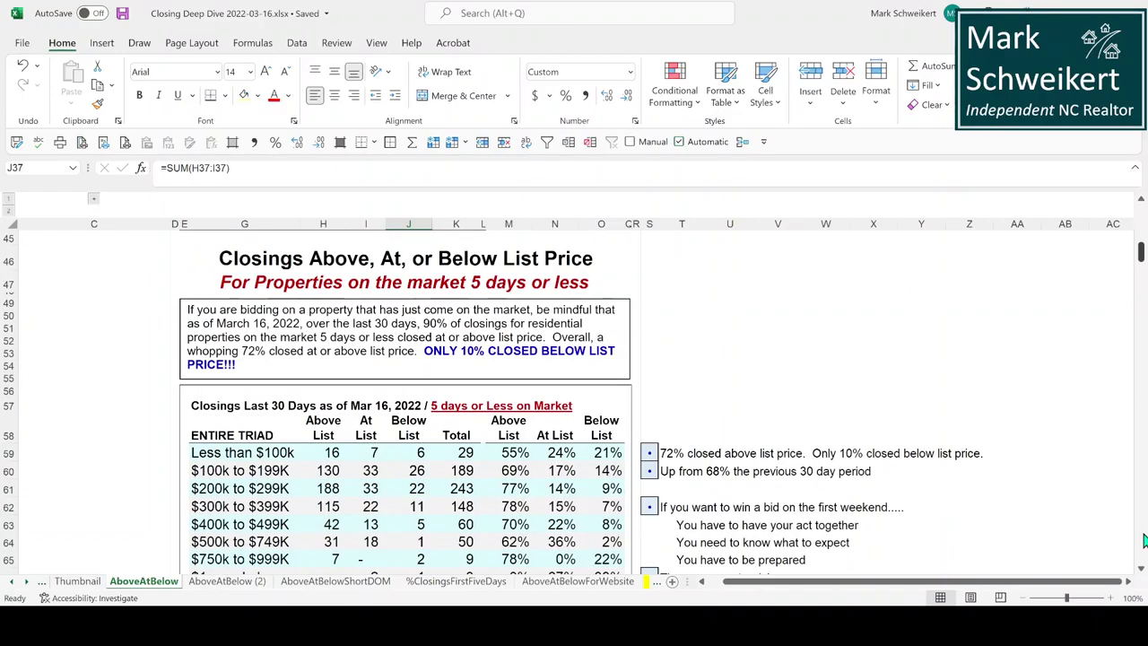
left_click(1140, 200)
scroll(1141, 204, "up", 4)
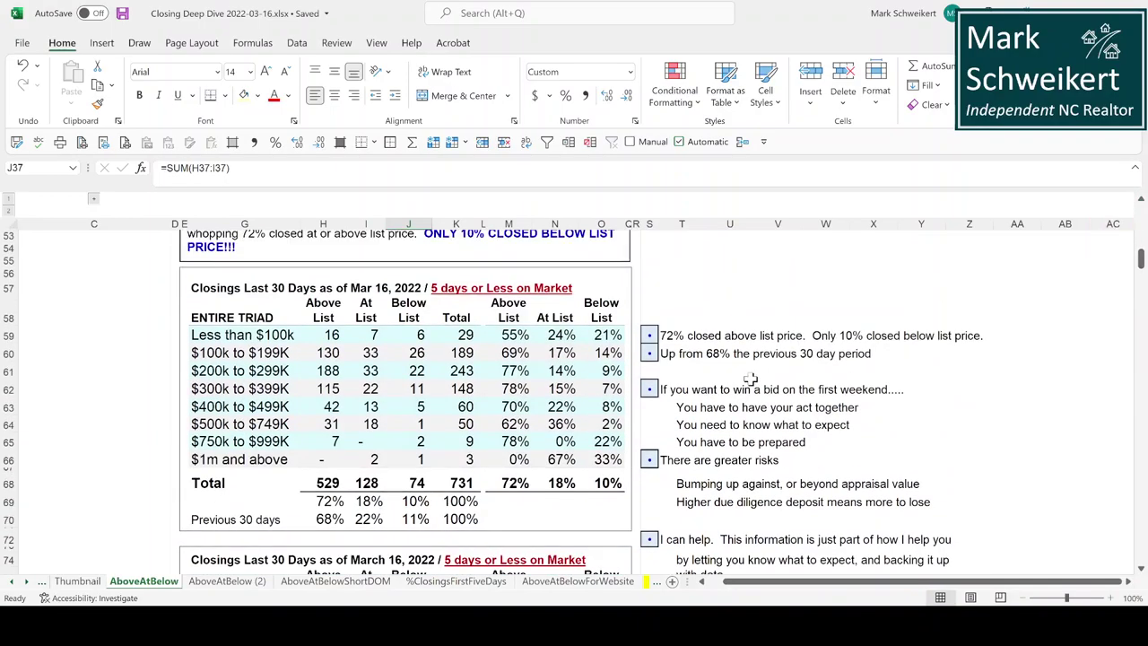
left_click(370, 503)
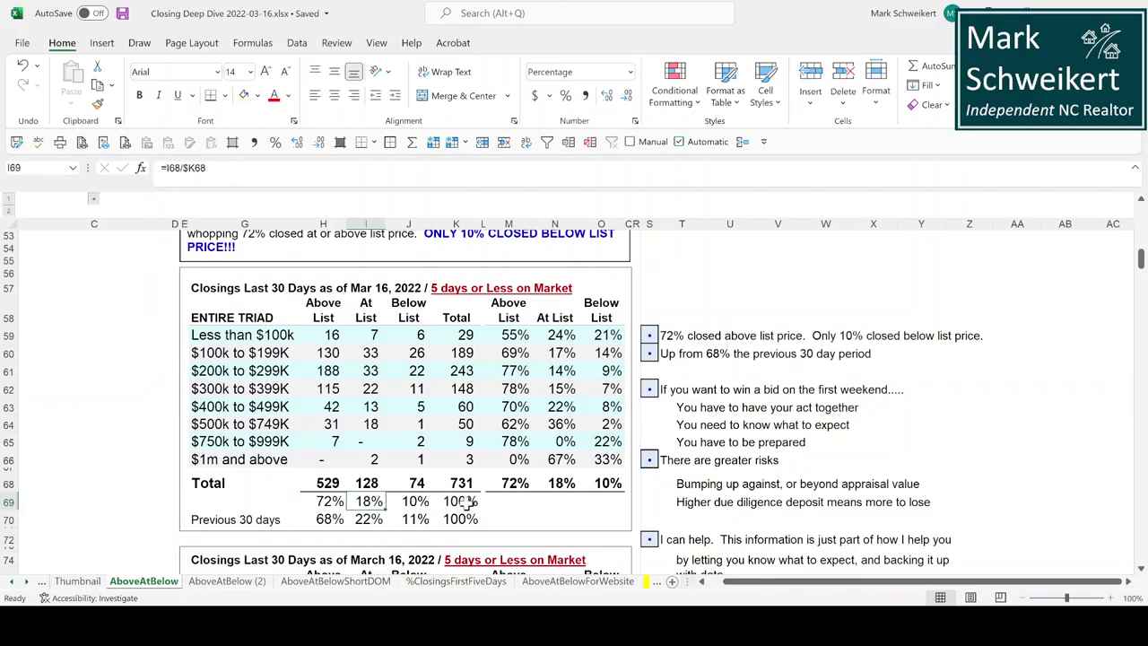
left_click_drag(332, 503, 369, 503)
left_click(418, 500)
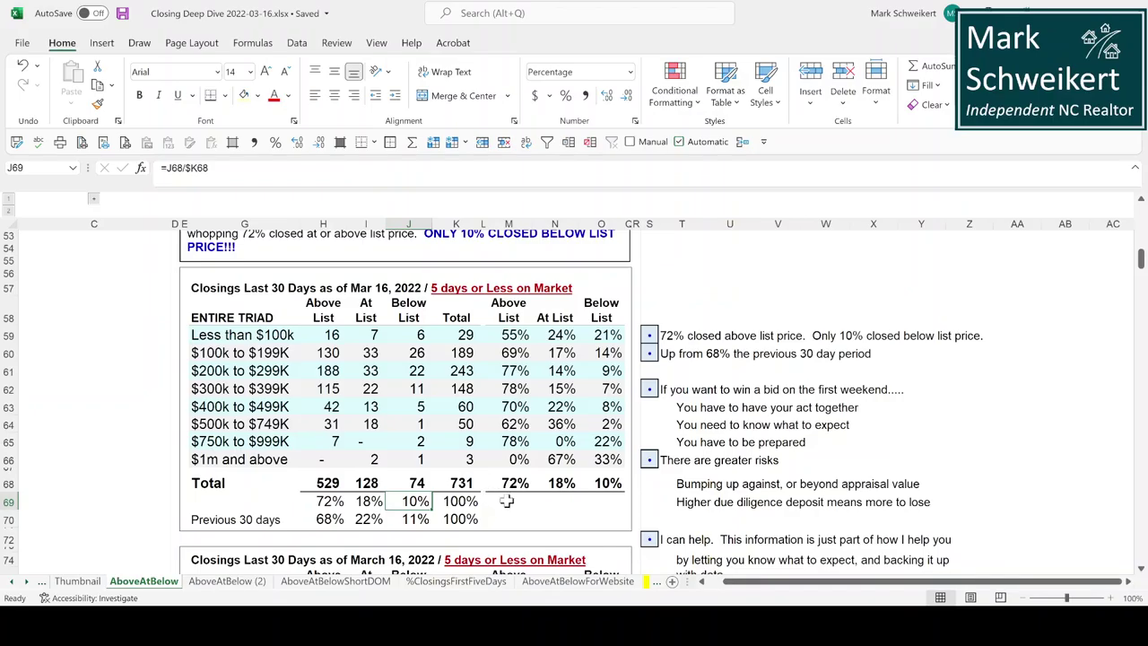
left_click(328, 520)
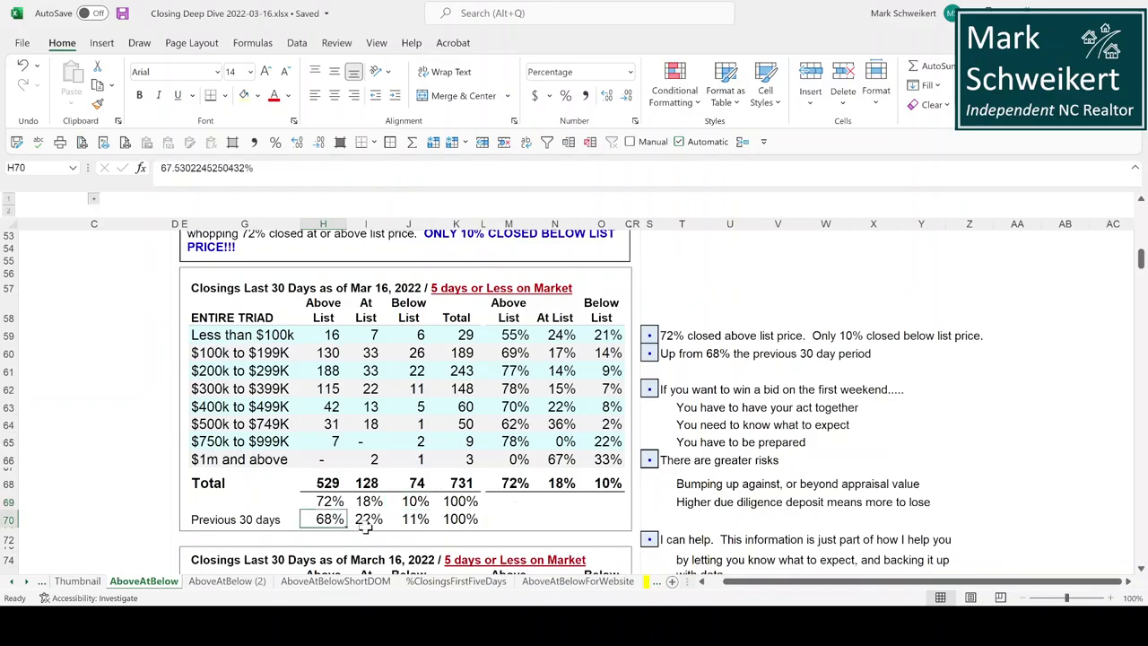
Read through the notes on winning a first-weekend bid and on the greater risks of appraisal value and due diligence deposit
left_click(688, 409)
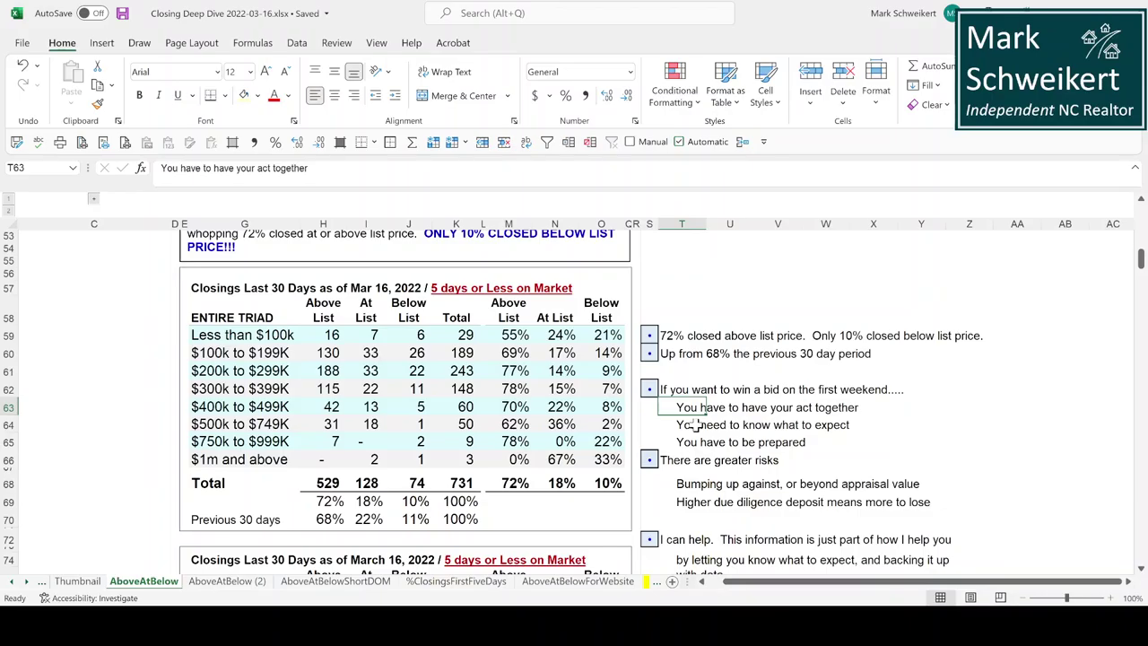
left_click(698, 443)
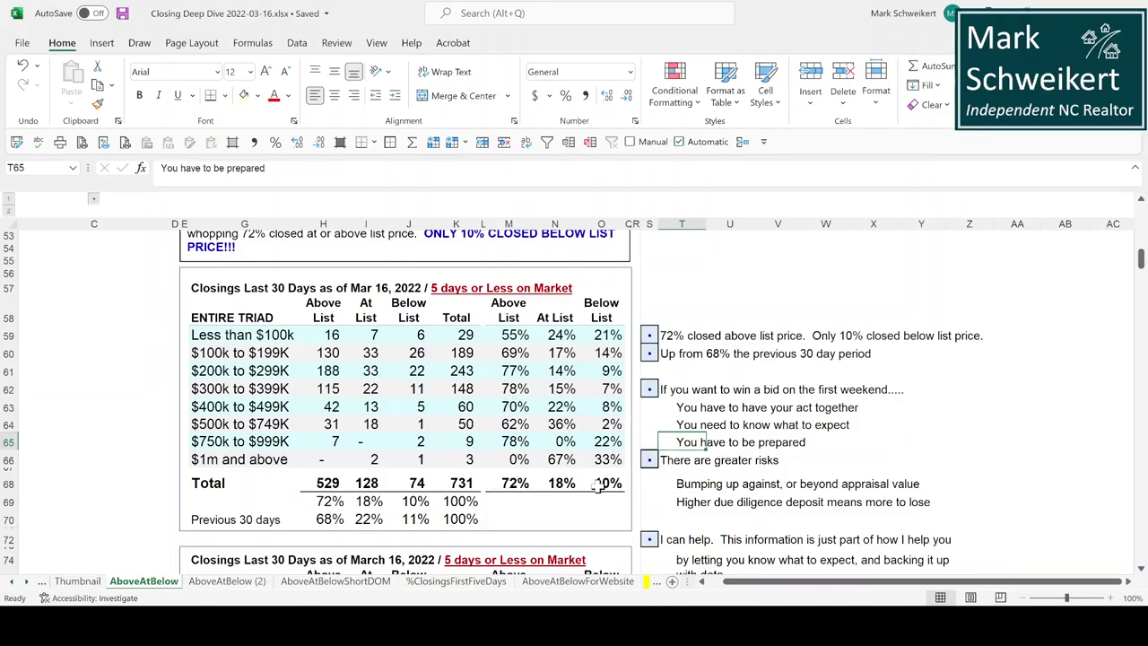
left_click(686, 464)
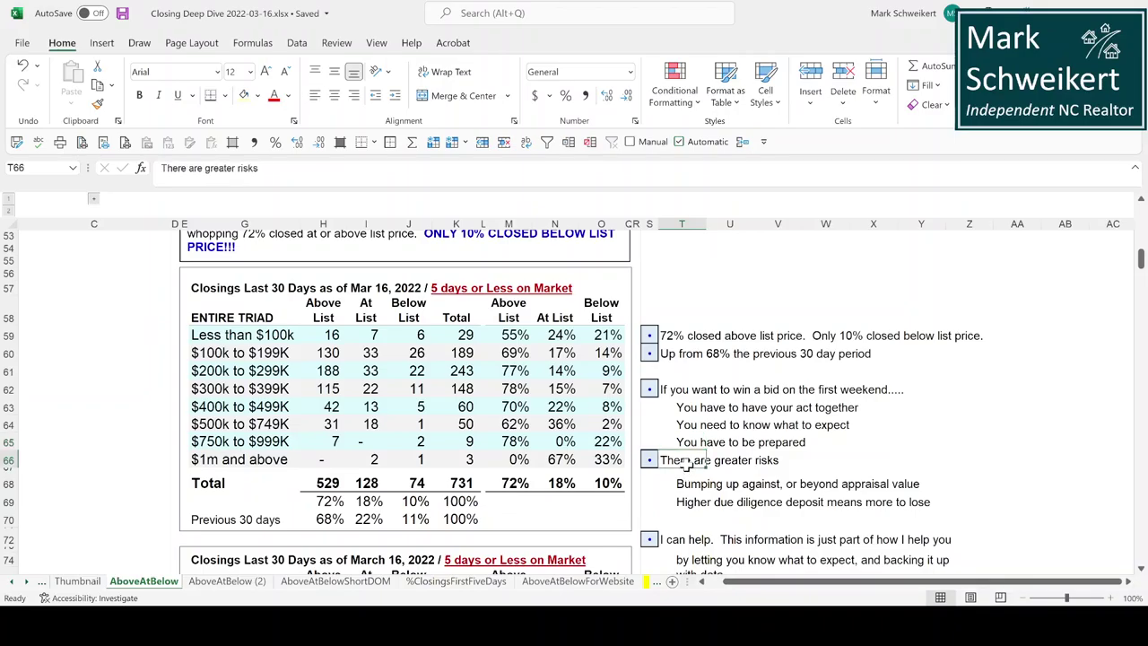
key("Down")
key("Down")
key("Down")
key("Down")
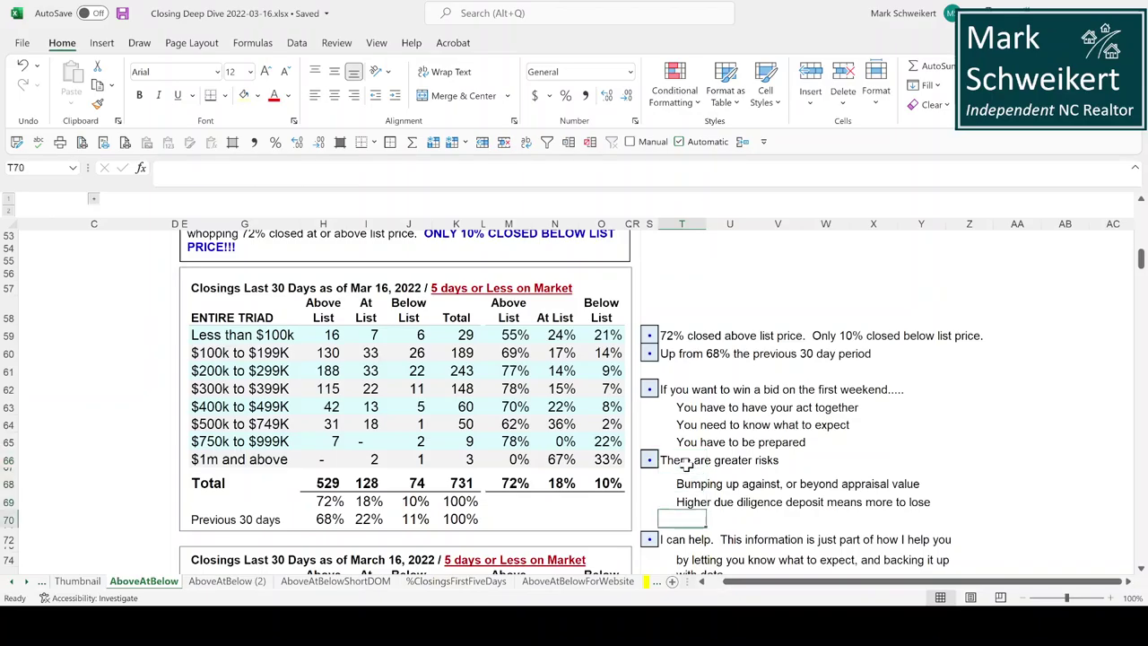
key("Up")
key("Up")
key("Up")
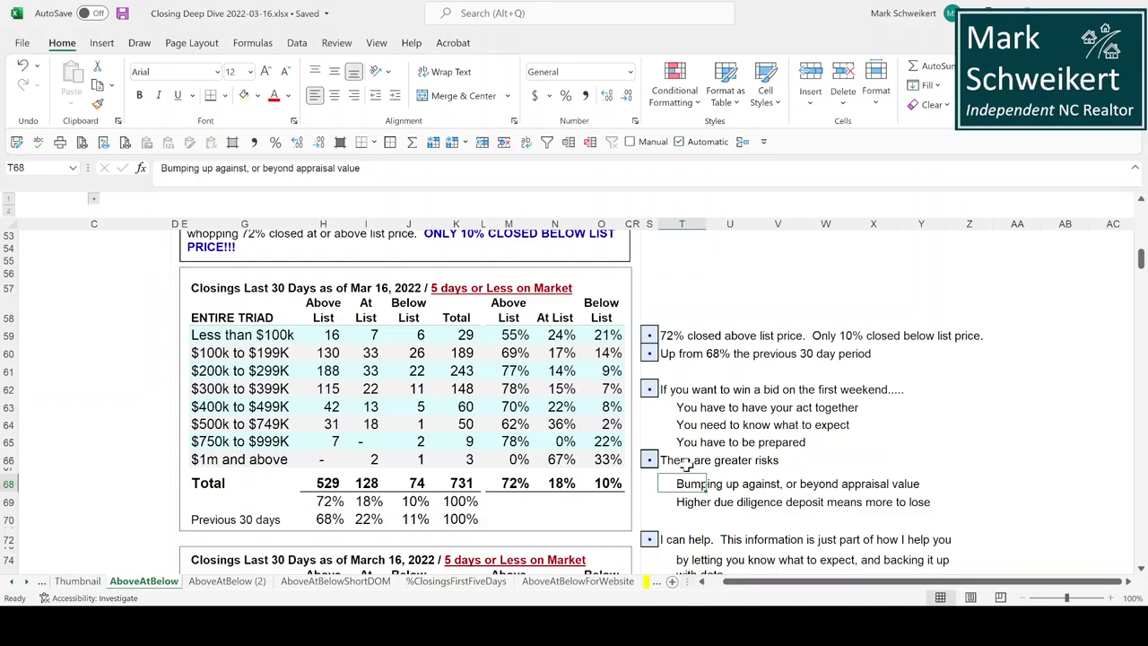
key("Down")
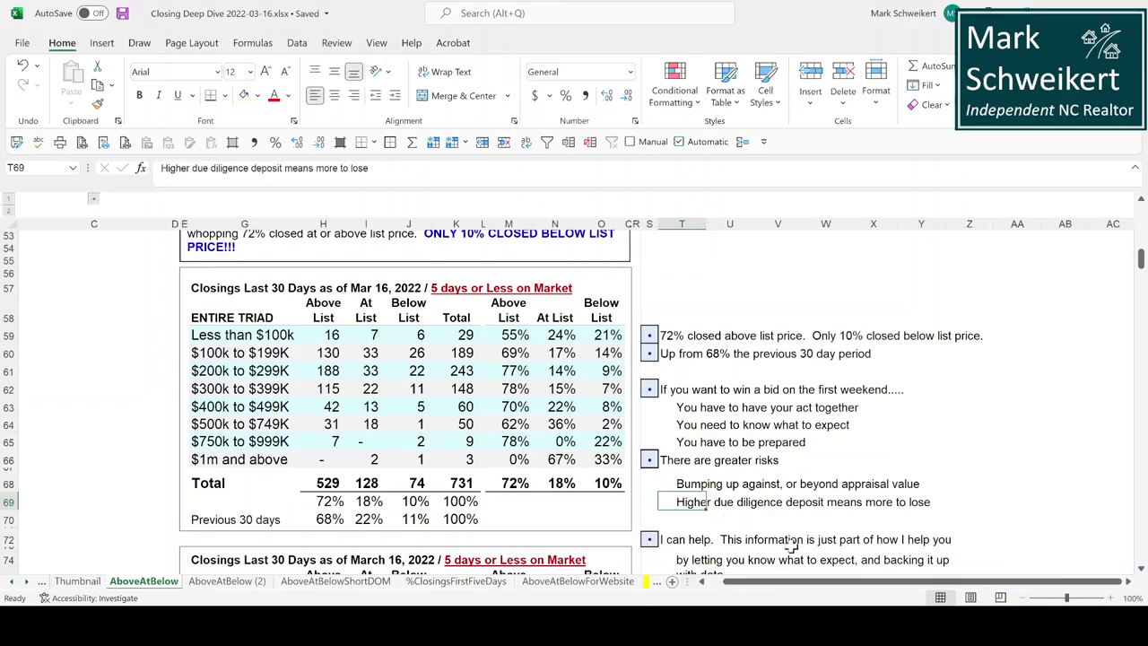
Read the "I can help" note in cell T72 below the list of risks
scroll(794, 553, "down", 2)
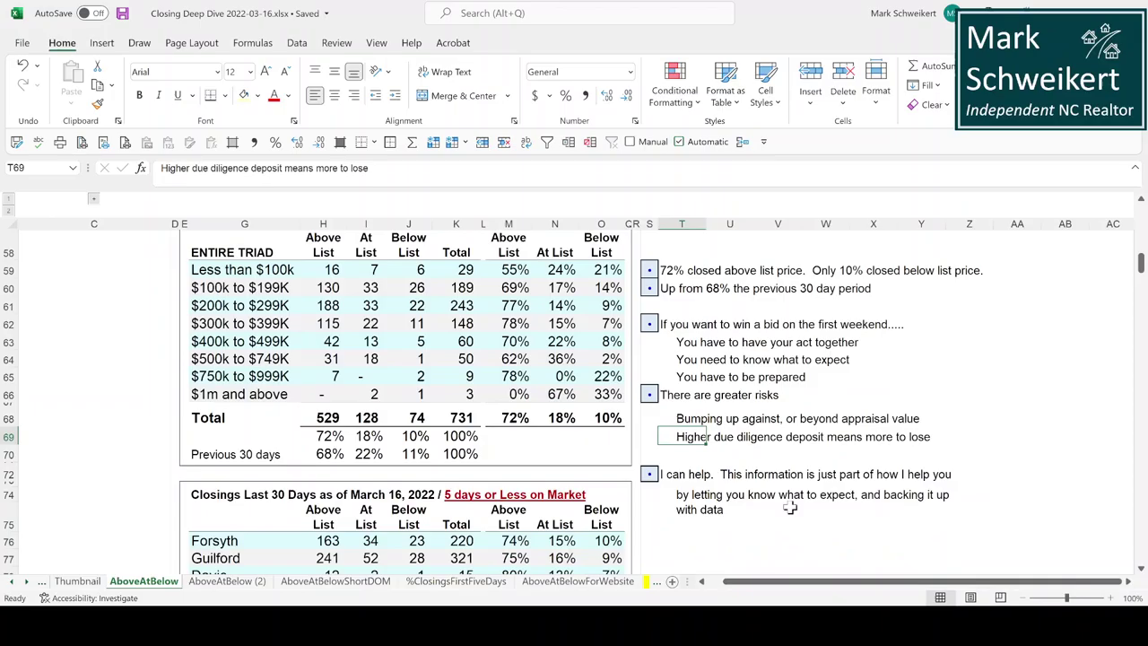
left_click(777, 477)
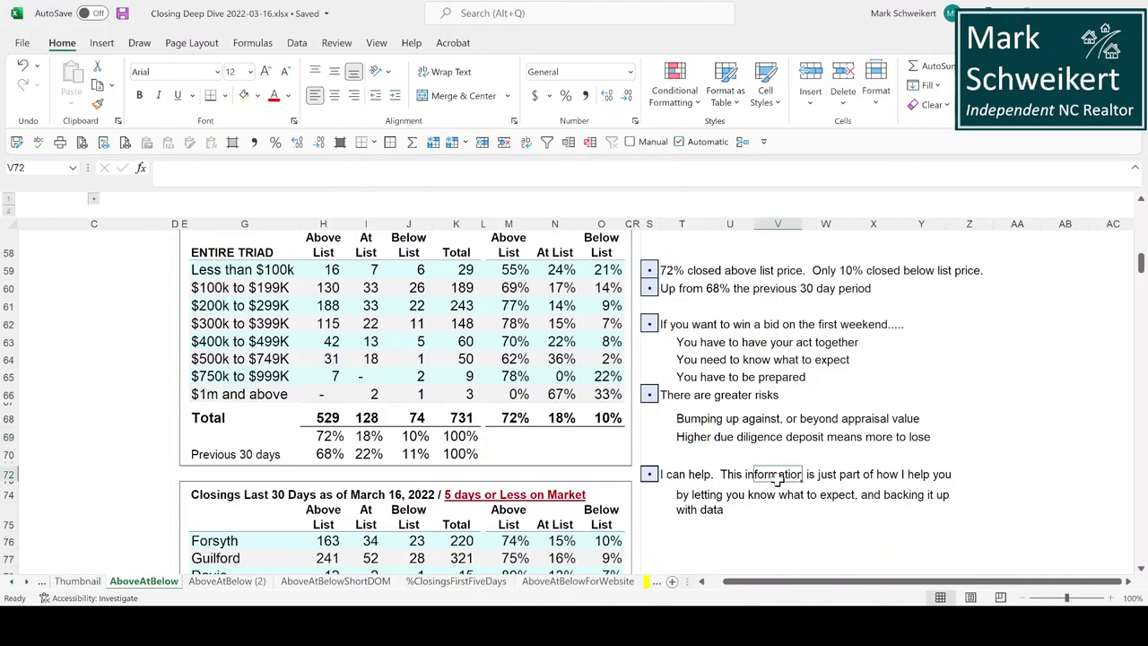
left_click(674, 474)
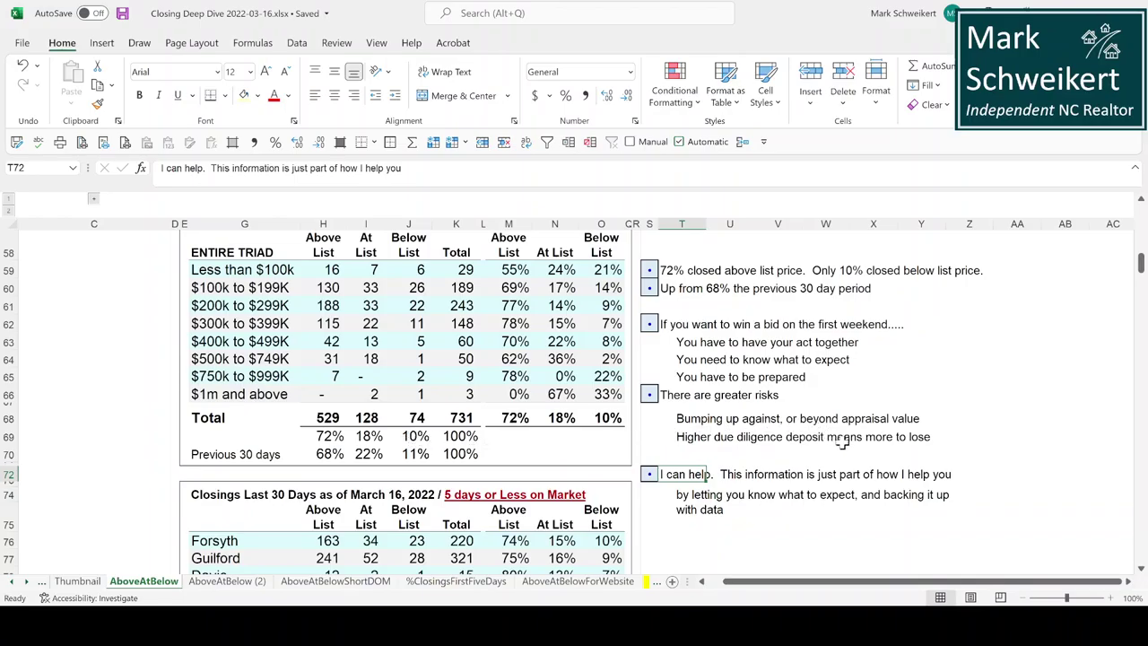
Examine the overall Closings Above, At, or Below List Price table by selecting its above-list and at-list percentages in H112:I112
left_click(1142, 524)
left_click(1142, 524)
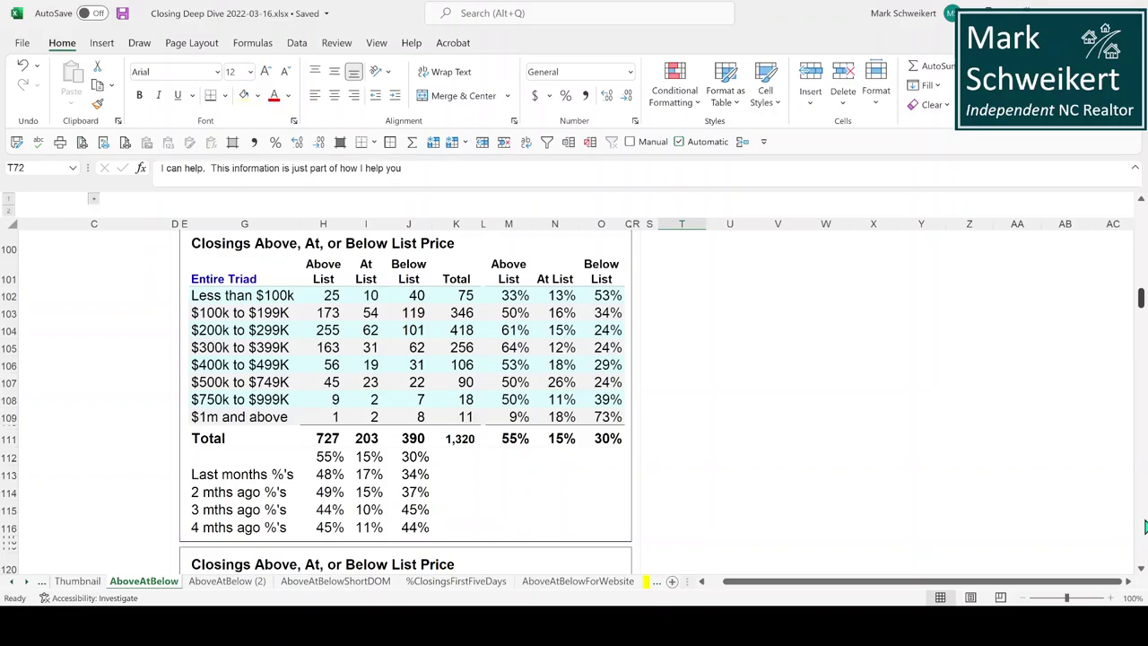
left_click(1141, 569)
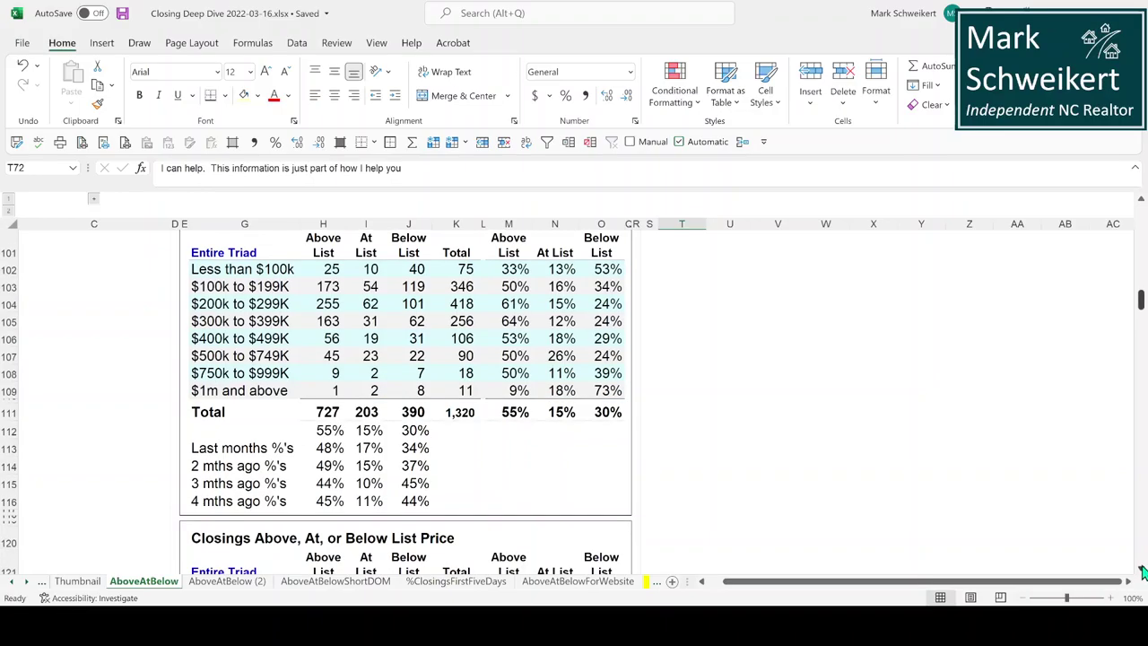
left_click(1141, 568)
left_click_drag(323, 365, 367, 366)
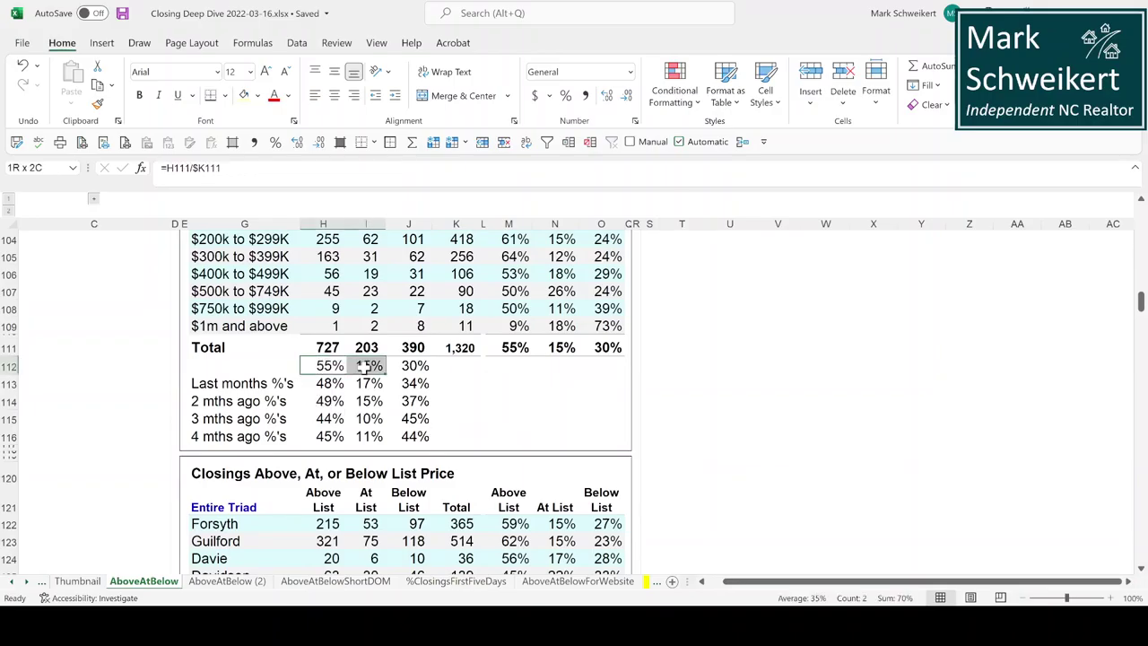
left_click_drag(368, 366, 369, 366)
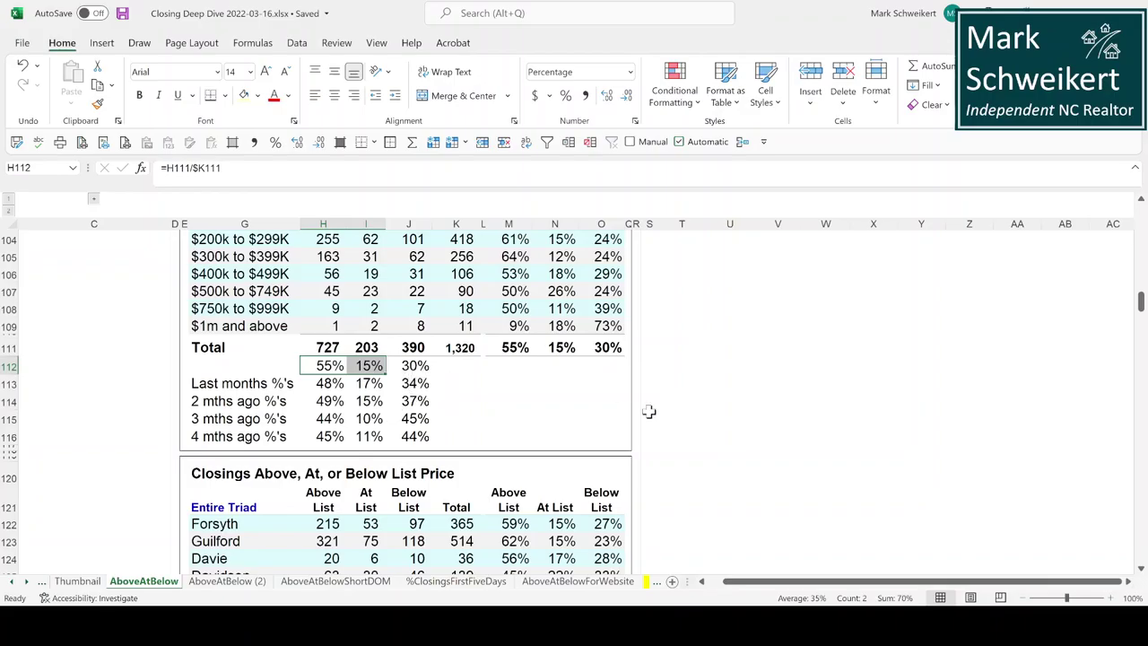
Copy entire rows 56 through 91, covering the Entire Triad and county tables for 5 days or less on market
scroll(769, 440, "up", 10)
left_click(823, 429)
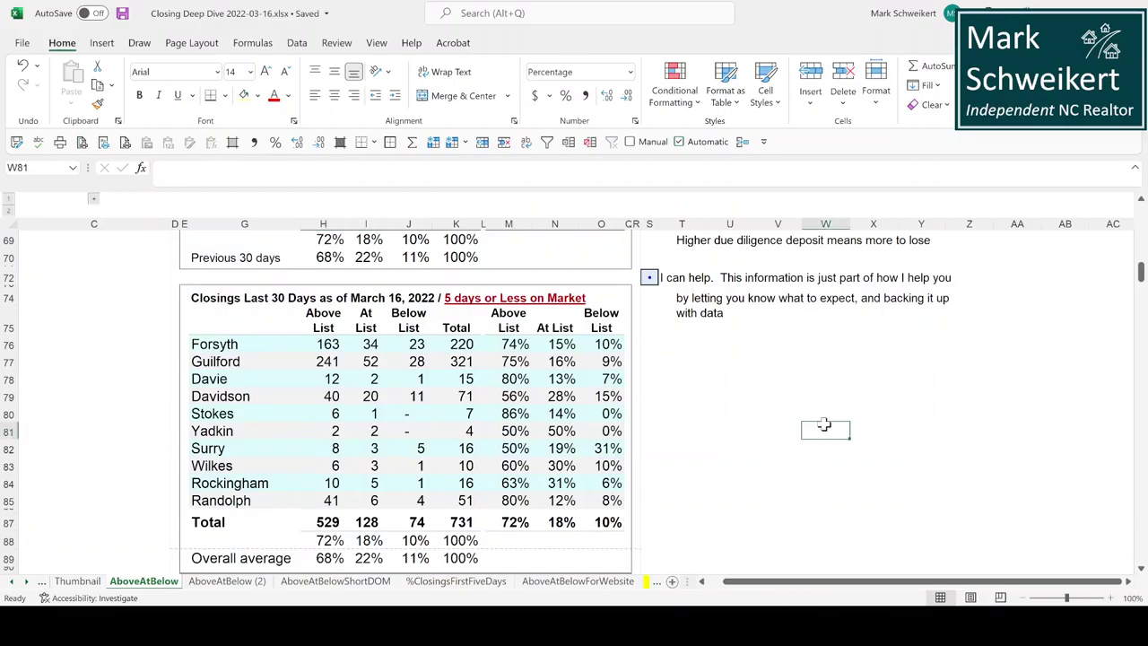
scroll(798, 410, "up", 5)
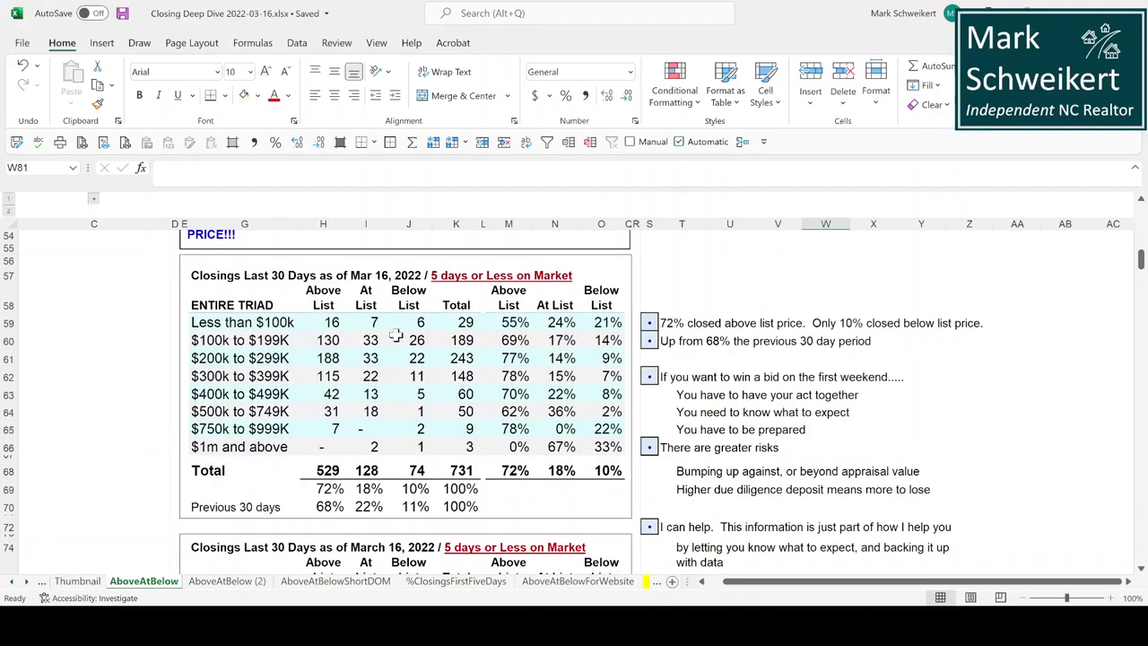
left_click(7, 261)
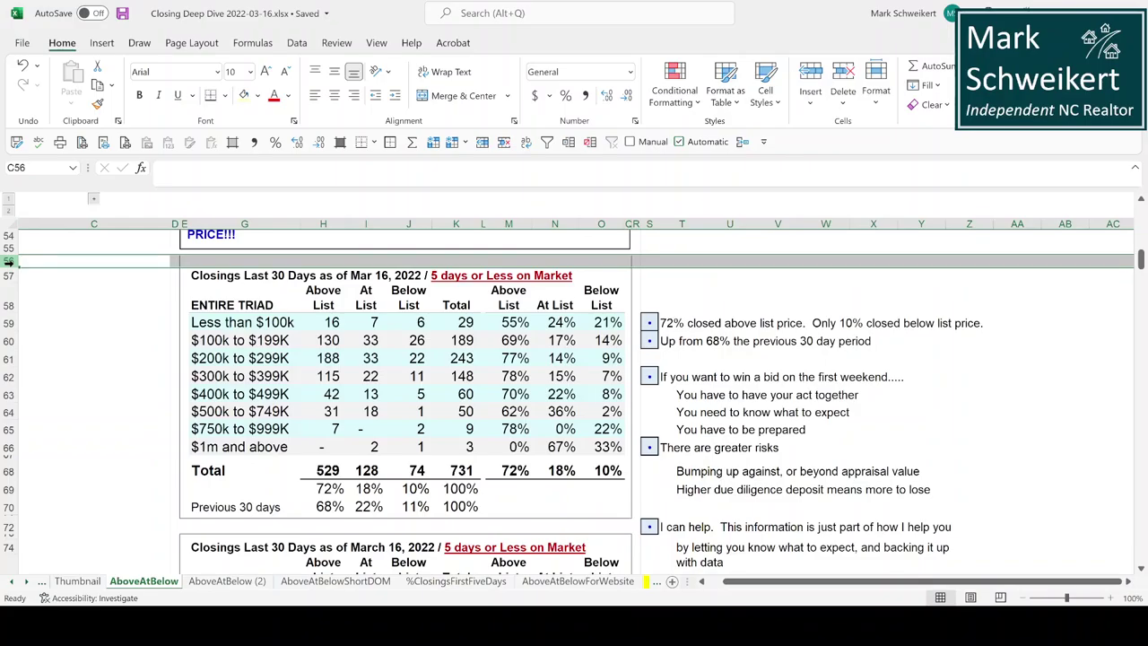
left_click_drag(7, 261, 13, 262)
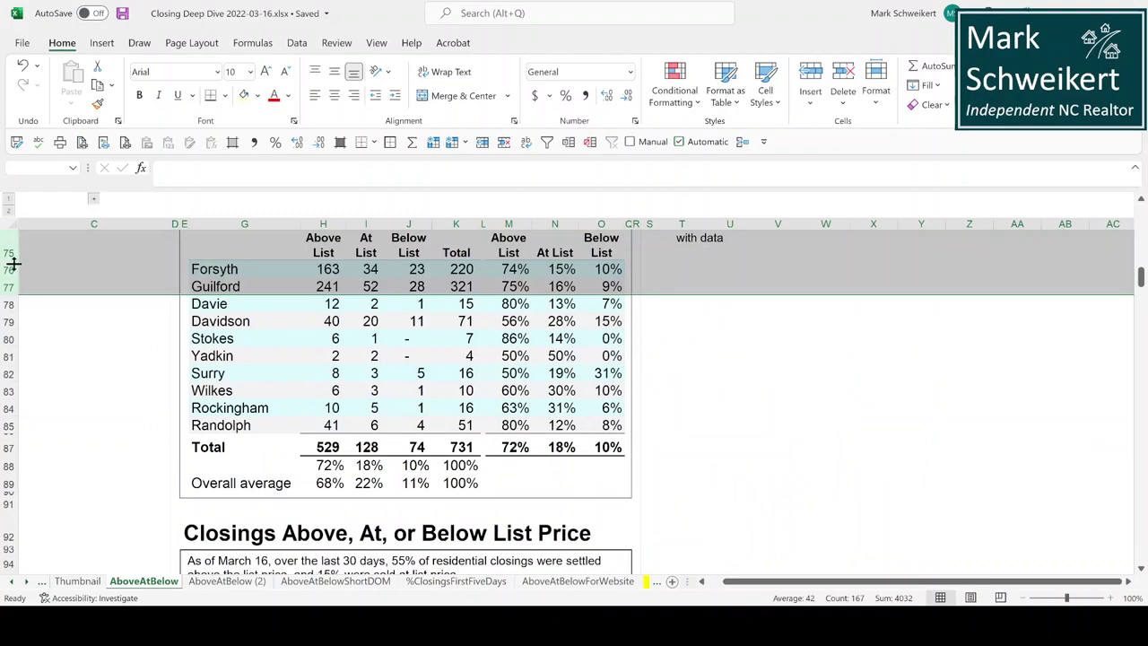
key("shift+Down")
key("shift+Down")
key("shift+Down")
key("shift+Down")
key("shift+Down")
key("shift+Down")
key("shift+Down")
key("shift+Down")
key("shift+Down")
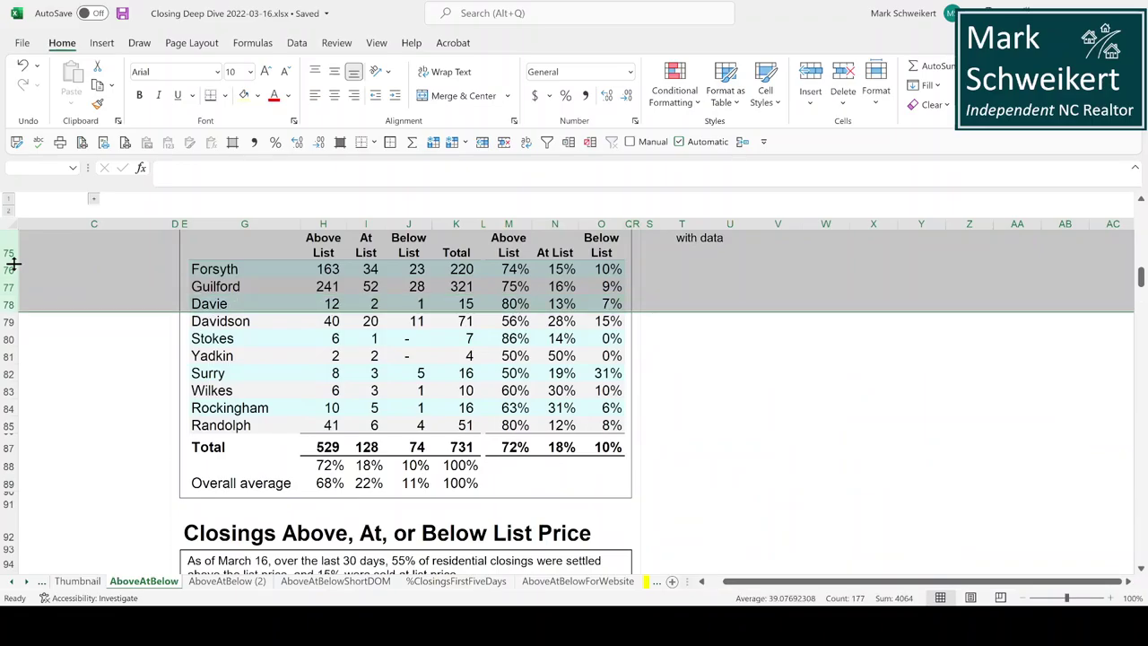
key("shift+Down")
key("shift+Down")
key("shift+Down")
key("shift+Down")
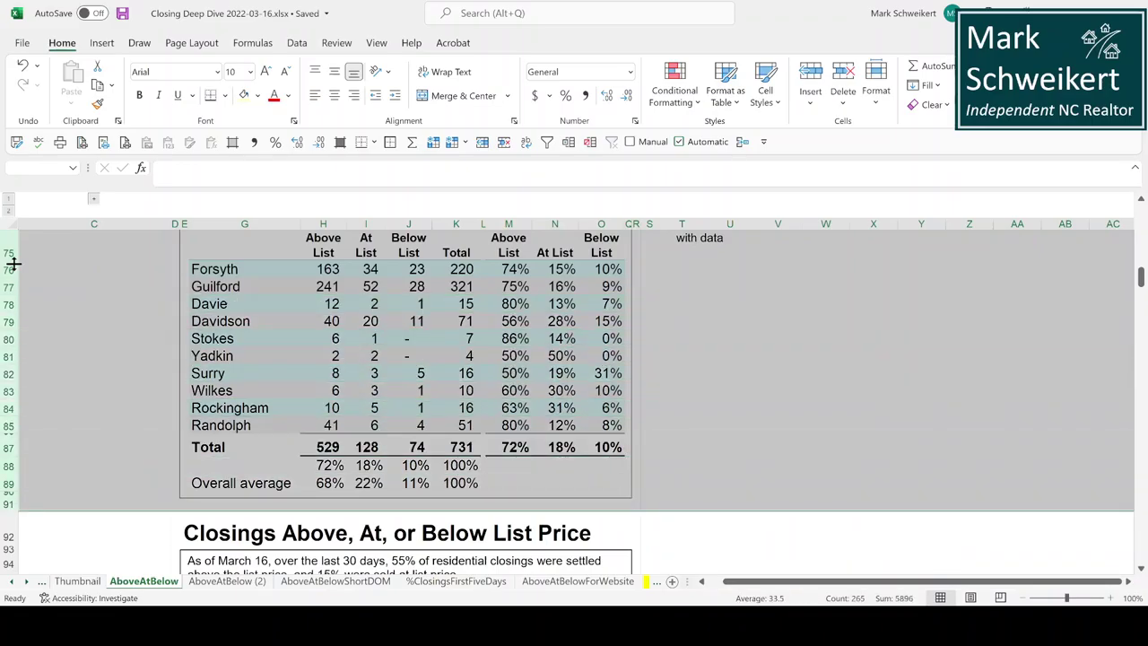
key("ctrl+c")
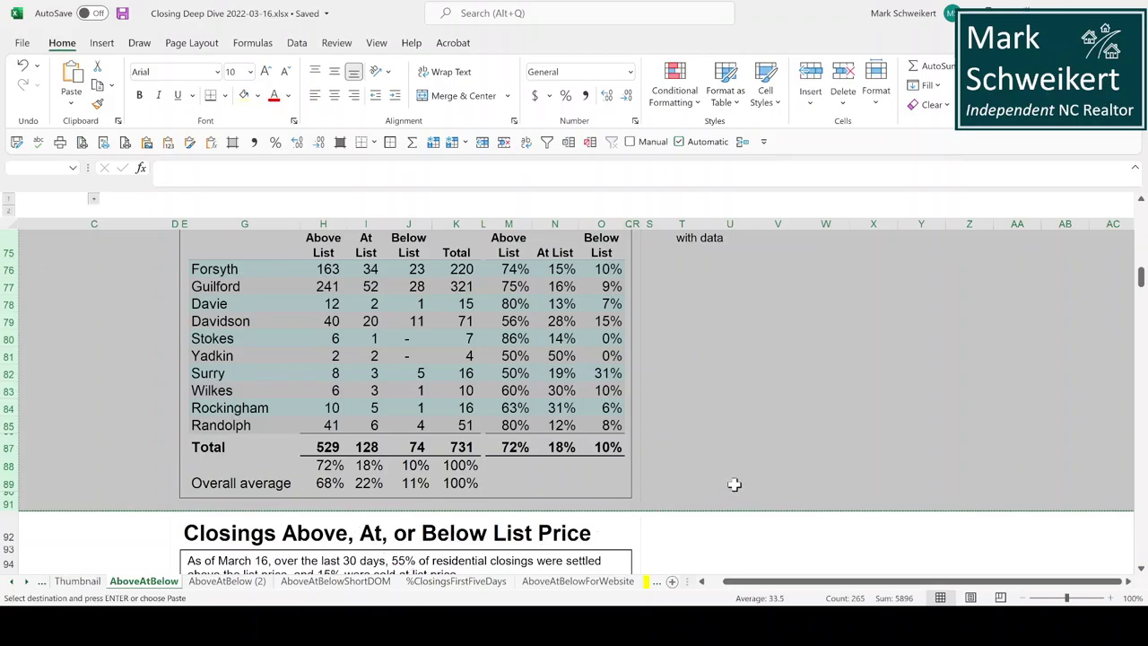
Insert the copied 5-days-or-less table rows in the empty area below the existing tables, starting at row 141
scroll(1143, 552, "down", 7)
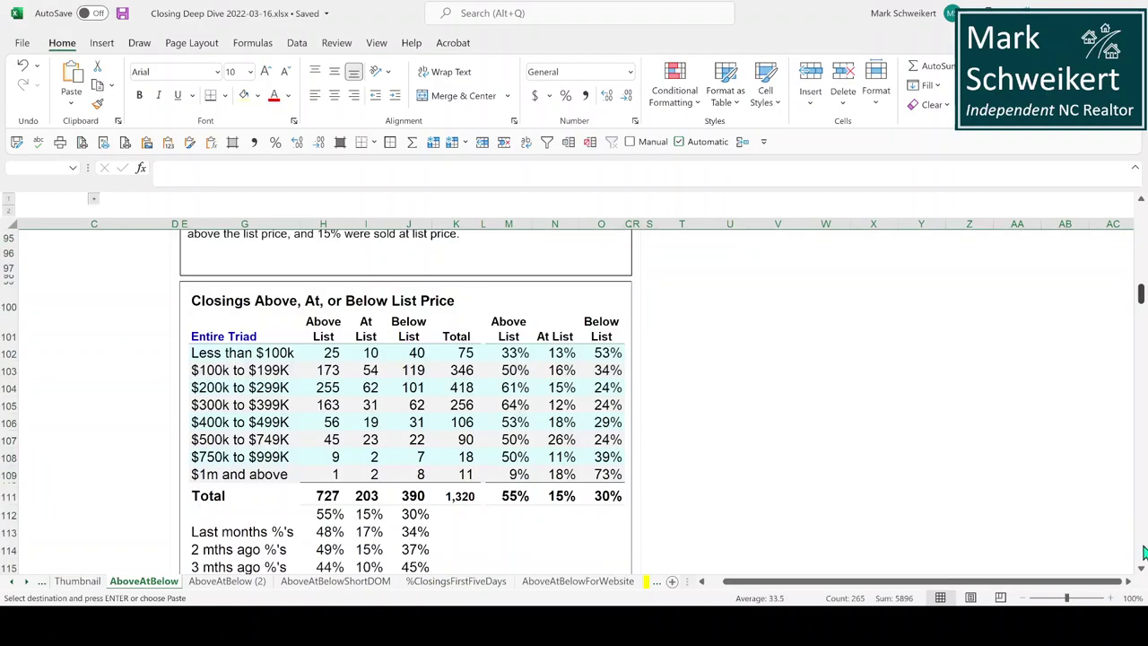
scroll(1143, 552, "down", 6)
scroll(1143, 552, "down", 7)
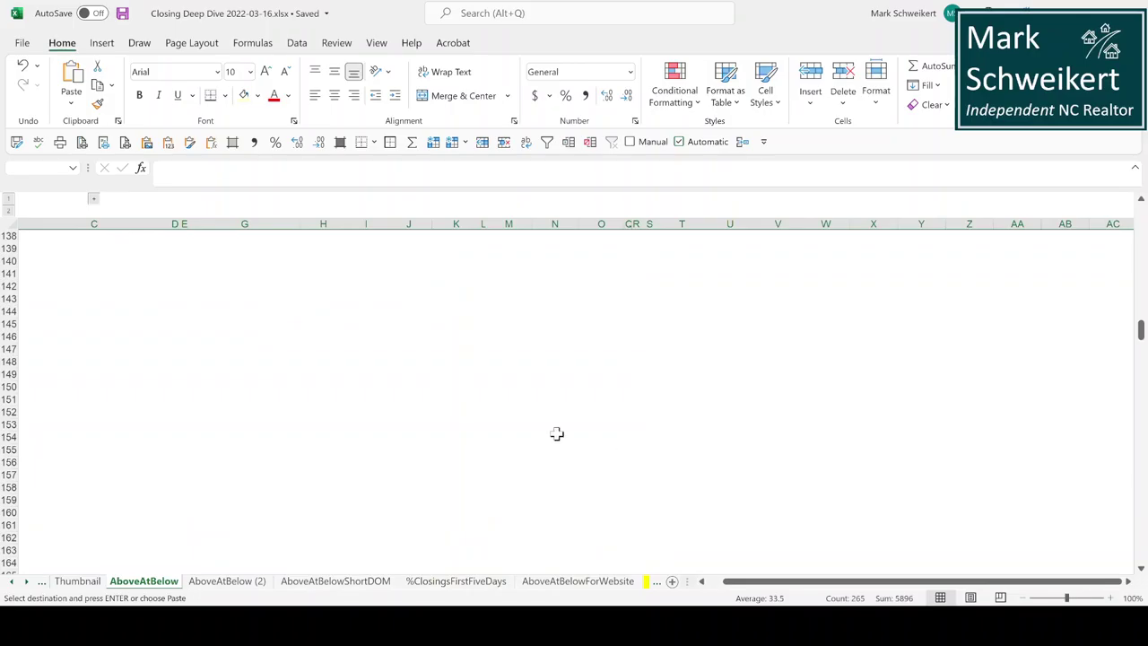
left_click(9, 273)
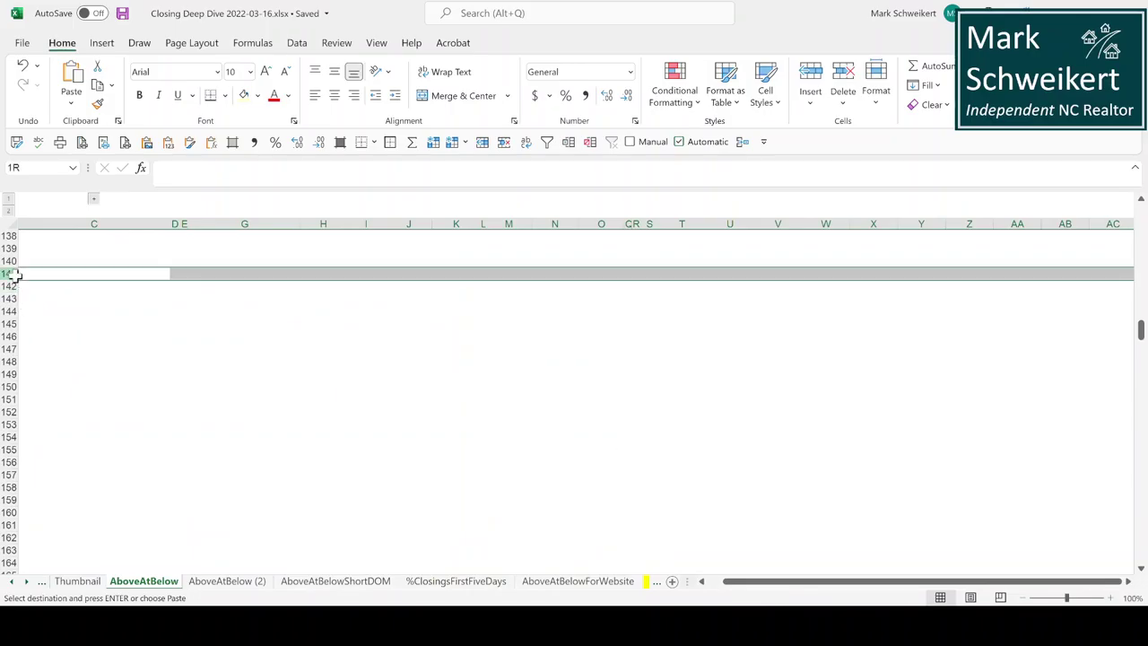
left_click(483, 144)
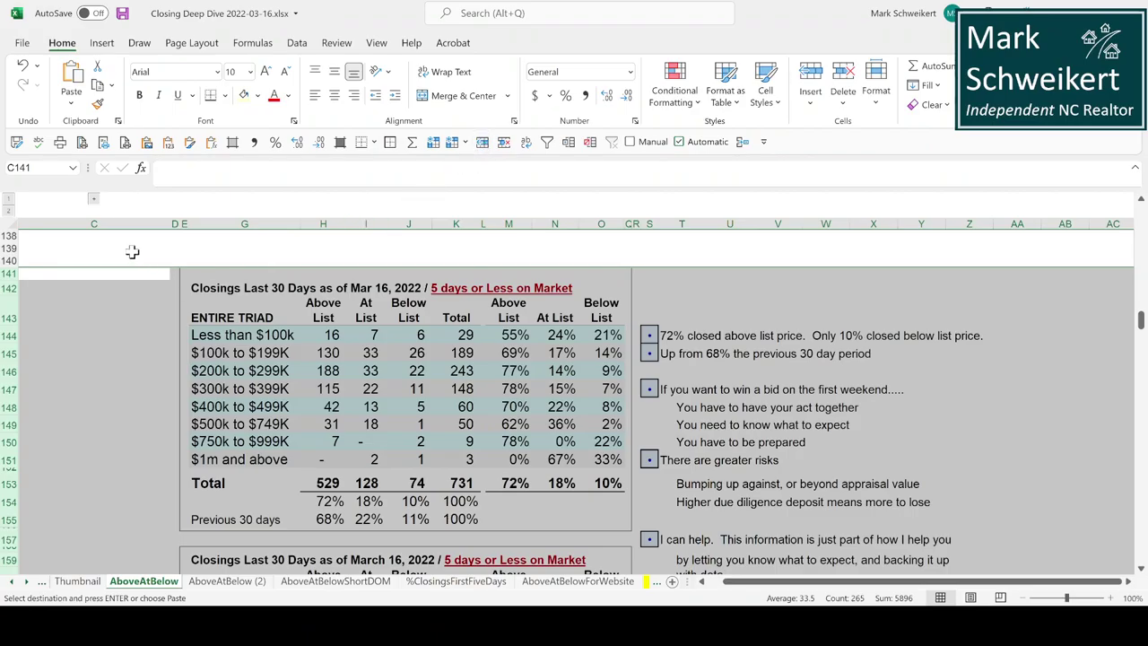
Expand the collapsed columns and set Short DOM? to No for every Entire Triad price range in B144:B151
left_click(94, 199)
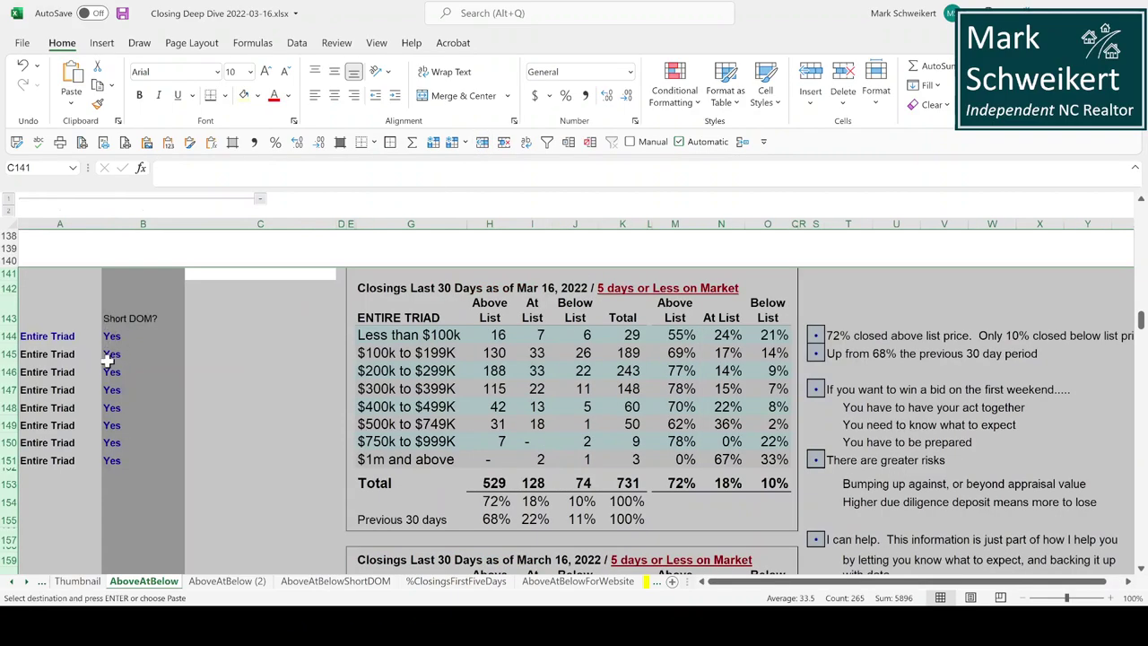
left_click(113, 336)
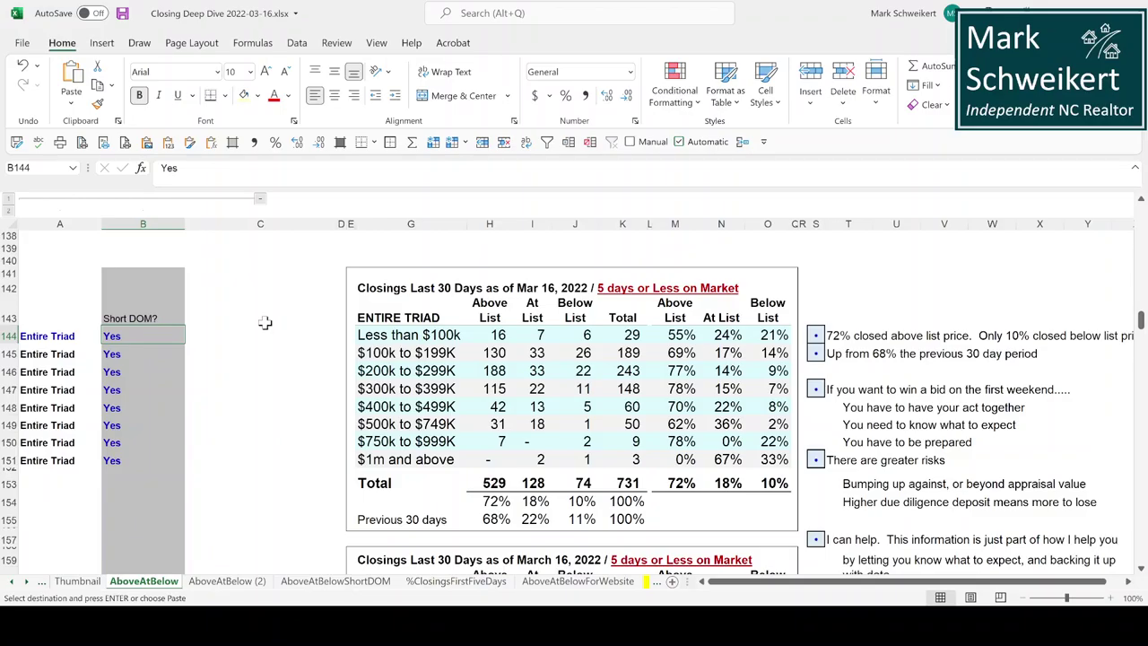
type("No")
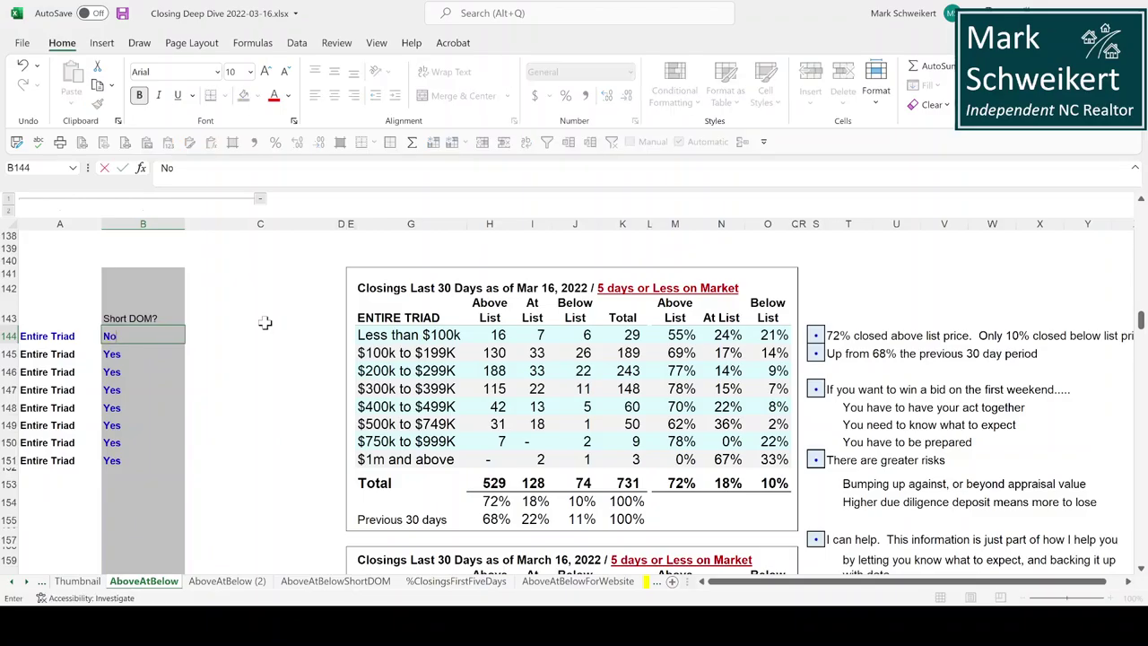
key("Return")
key("Up")
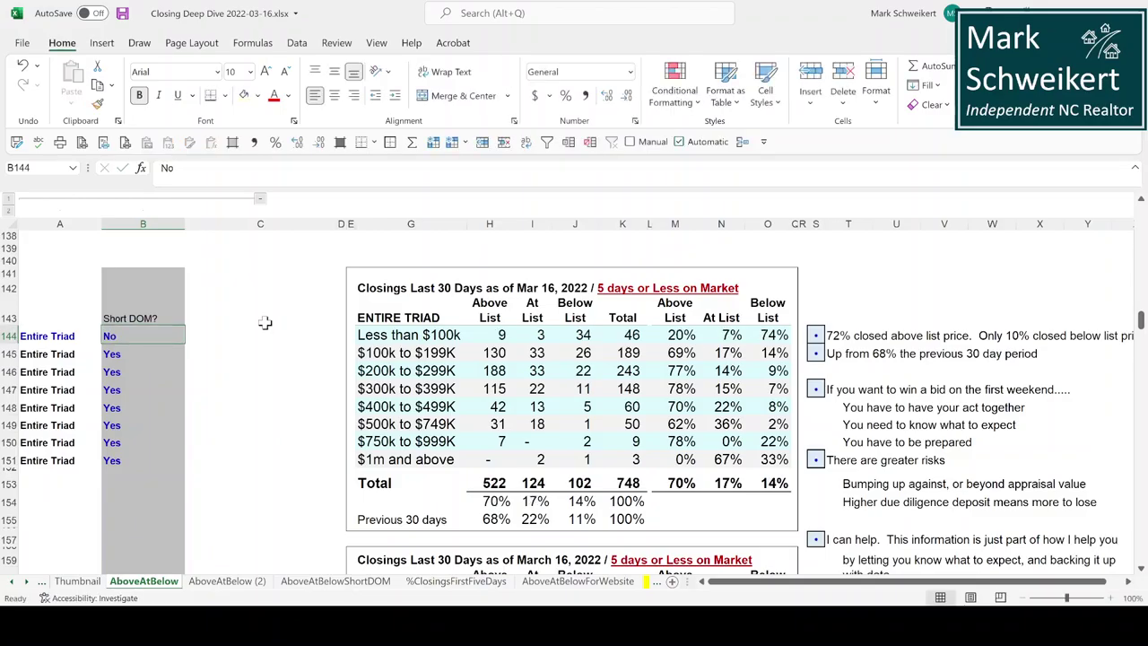
key("ctrl+c")
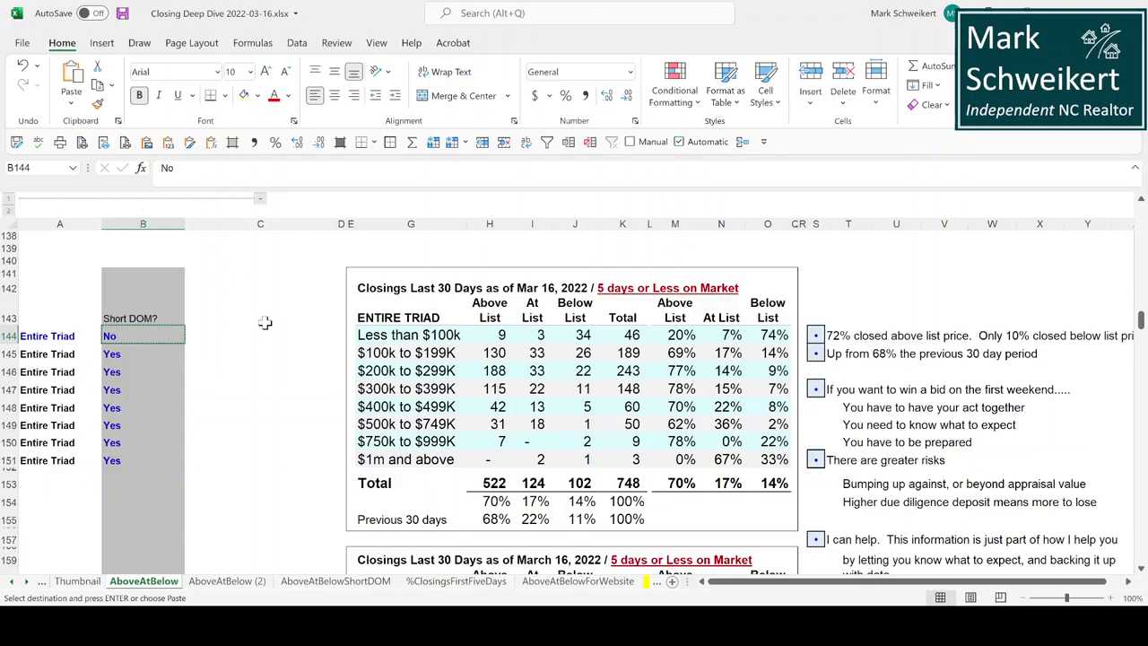
key("ctrl+shift+Down")
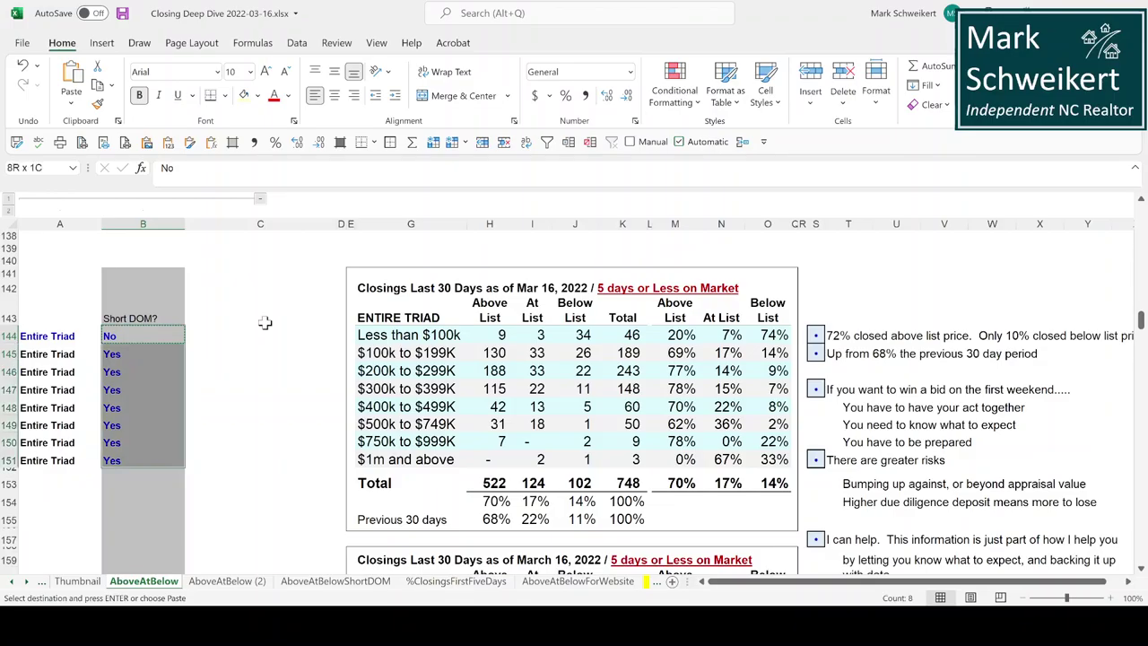
key("ctrl+v")
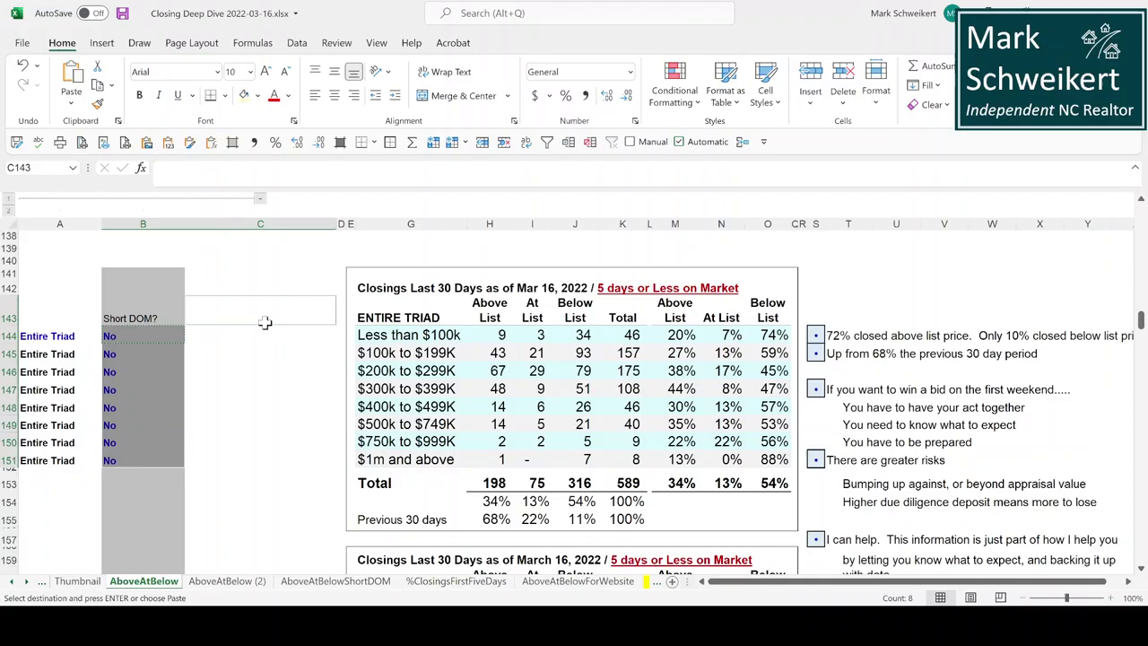
Fill the Short DOM? cells beside the copied county table, B161:B170, with the copied No
key("Down")
key("ctrl+Down")
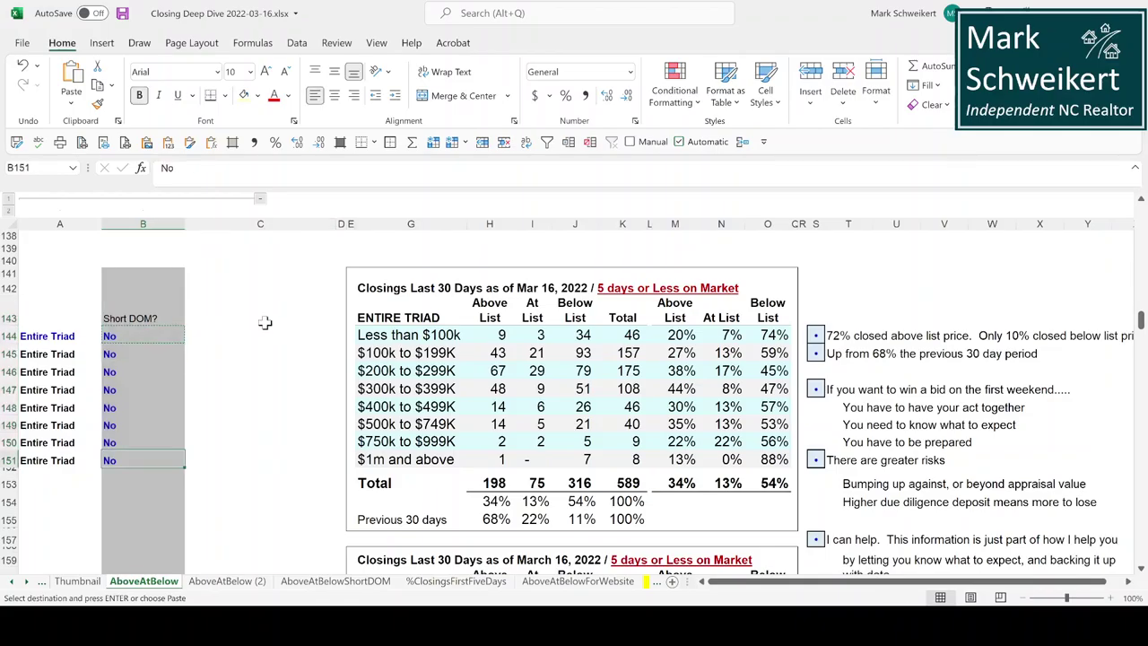
key("ctrl+Down")
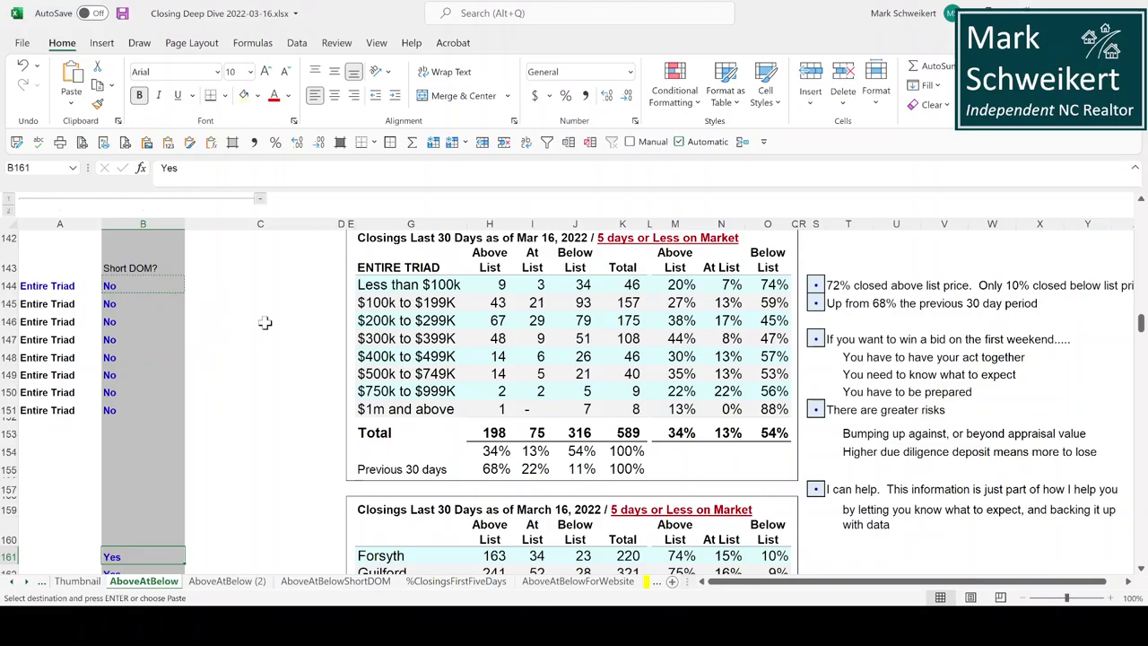
key("ctrl+shift+Down")
key("ctrl+v")
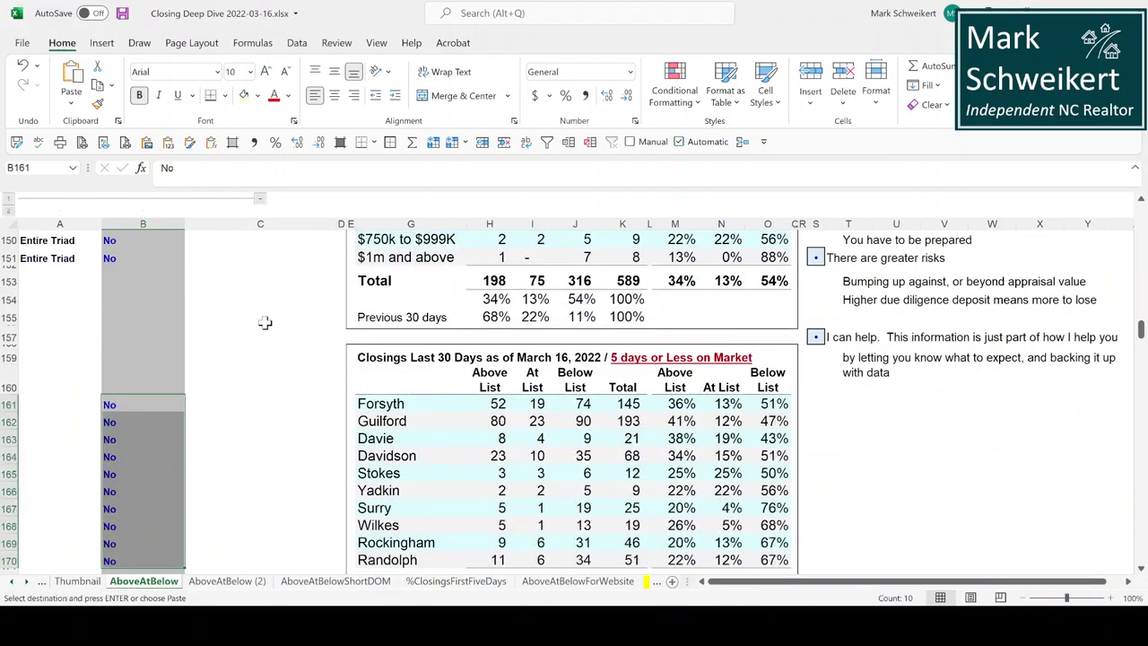
Examine the copied Entire Triad table's above-, at- and below-list percentages in row 154 and the county table's figures
left_click(135, 257)
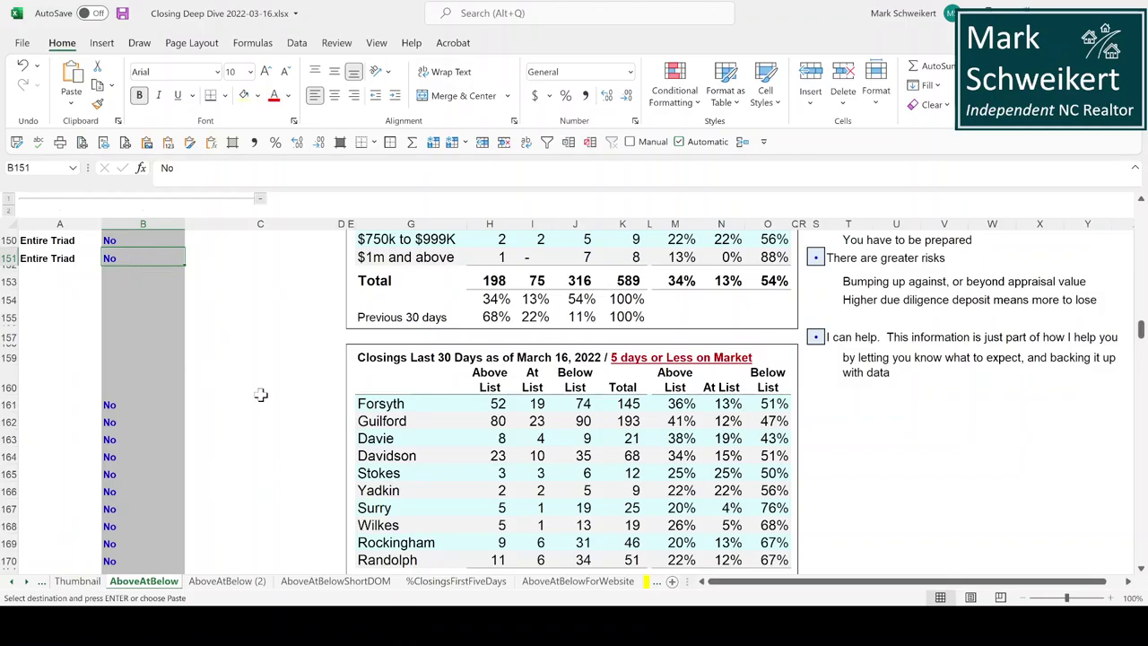
scroll(260, 393, "up", 2)
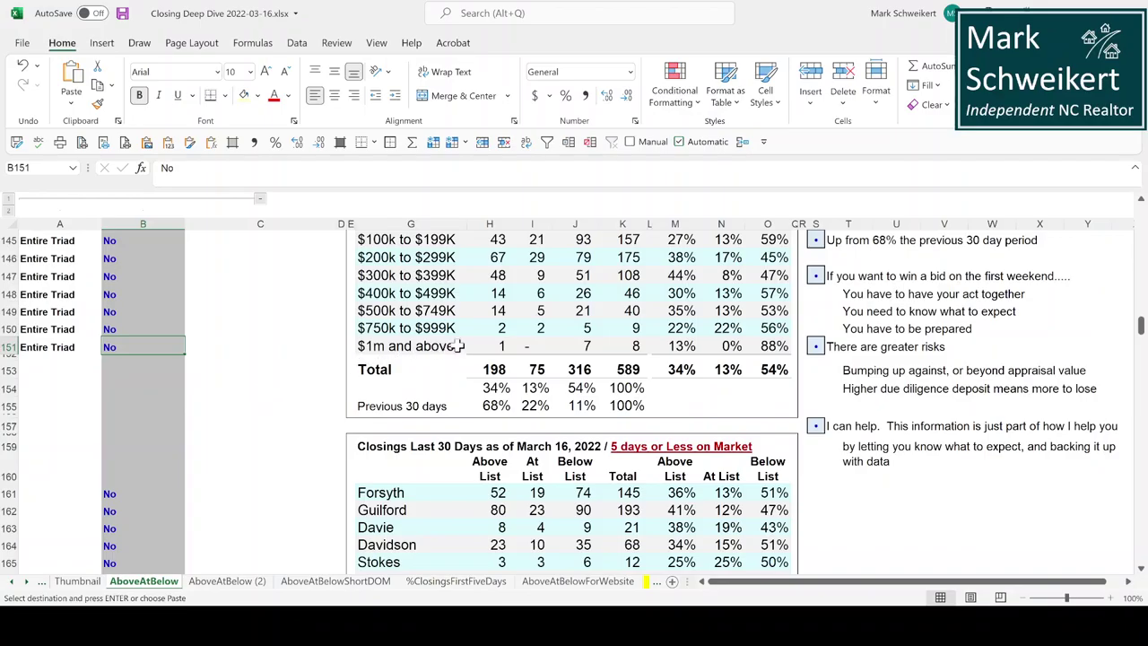
left_click(499, 386)
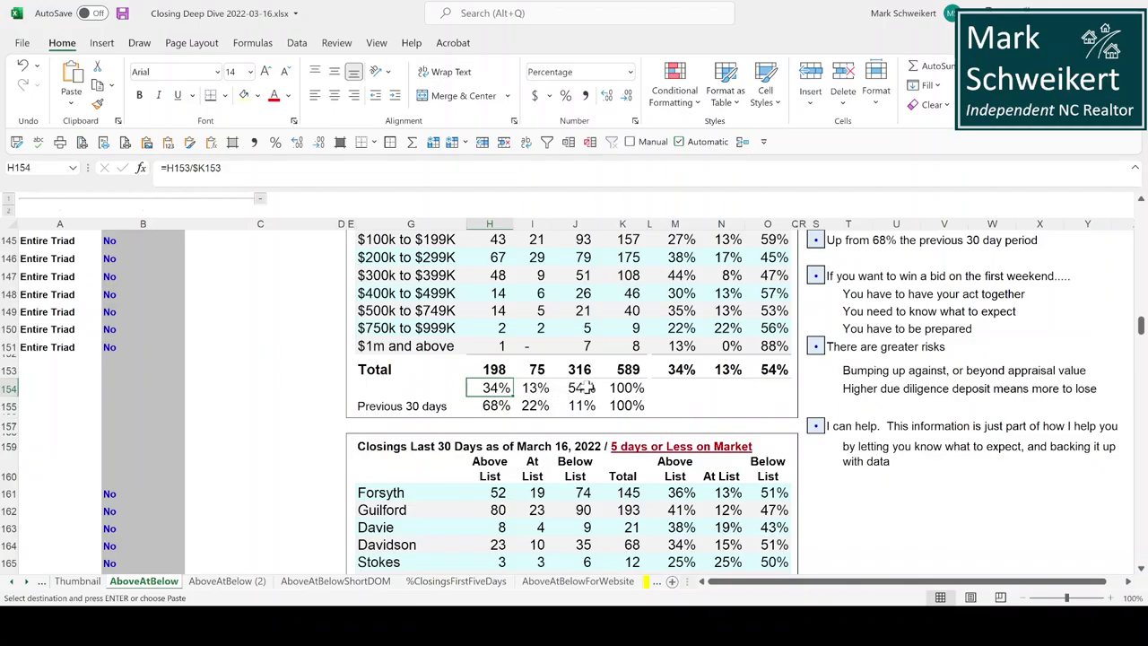
left_click(583, 389)
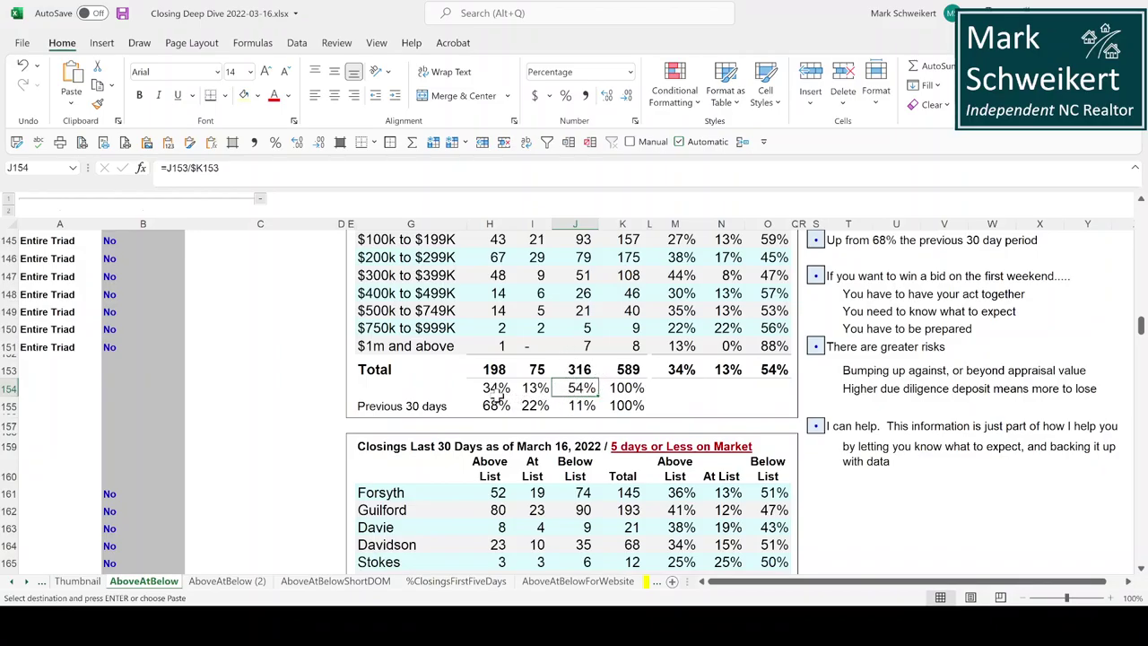
left_click(499, 388)
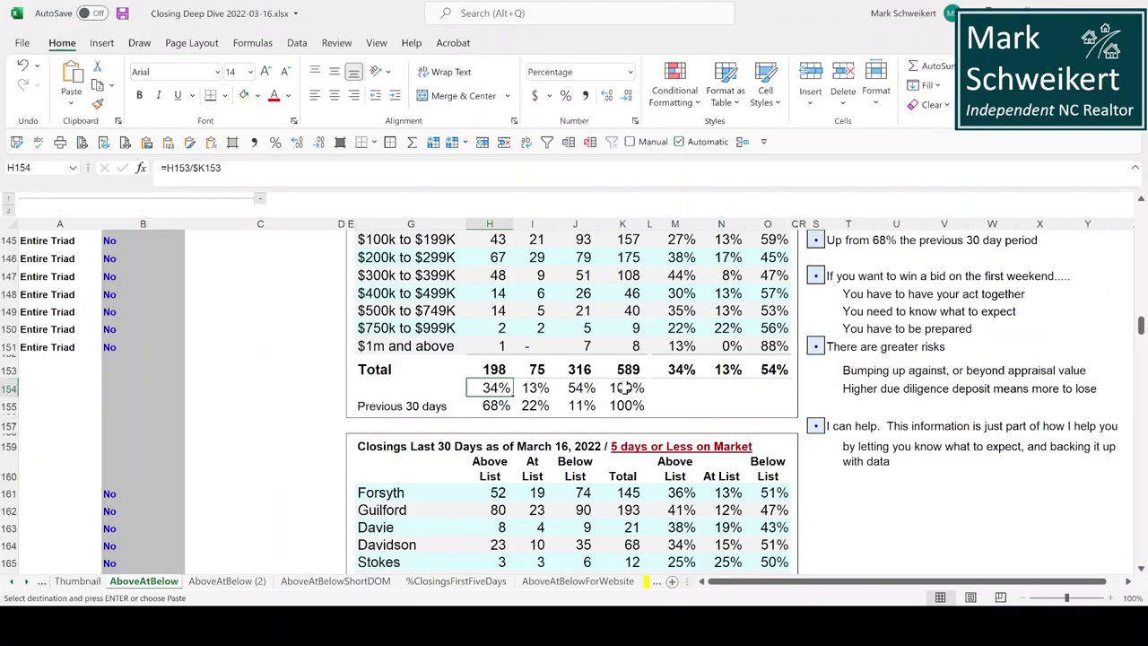
left_click_drag(490, 389, 536, 387)
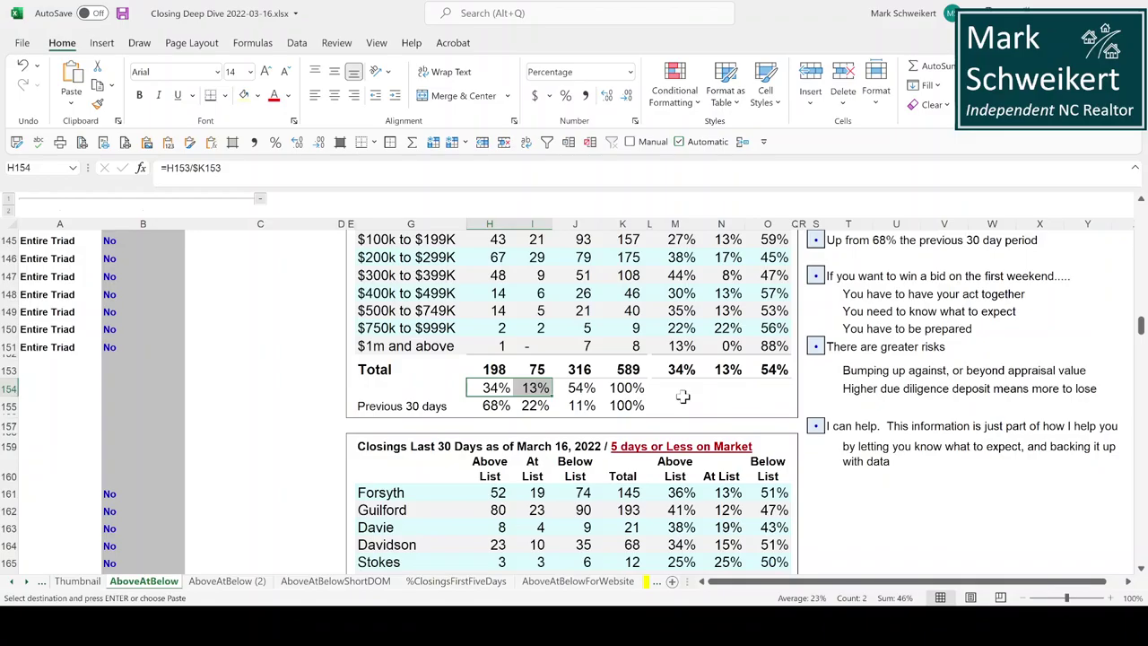
scroll(897, 508, "down", 2)
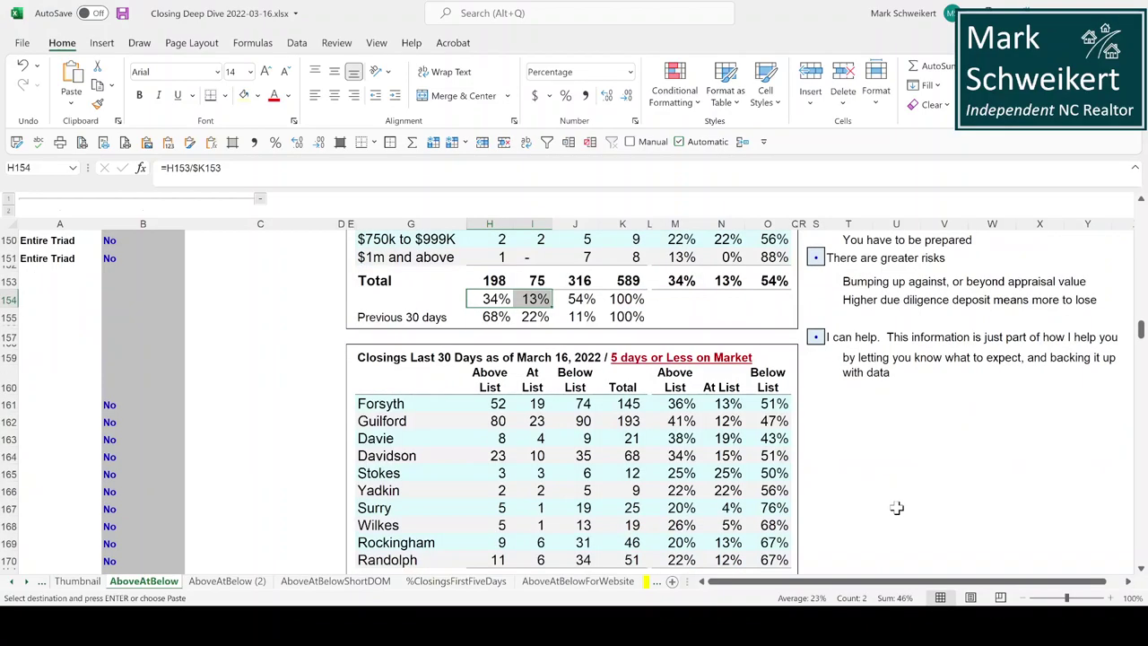
scroll(896, 507, "down", 2)
scroll(896, 507, "up", 2)
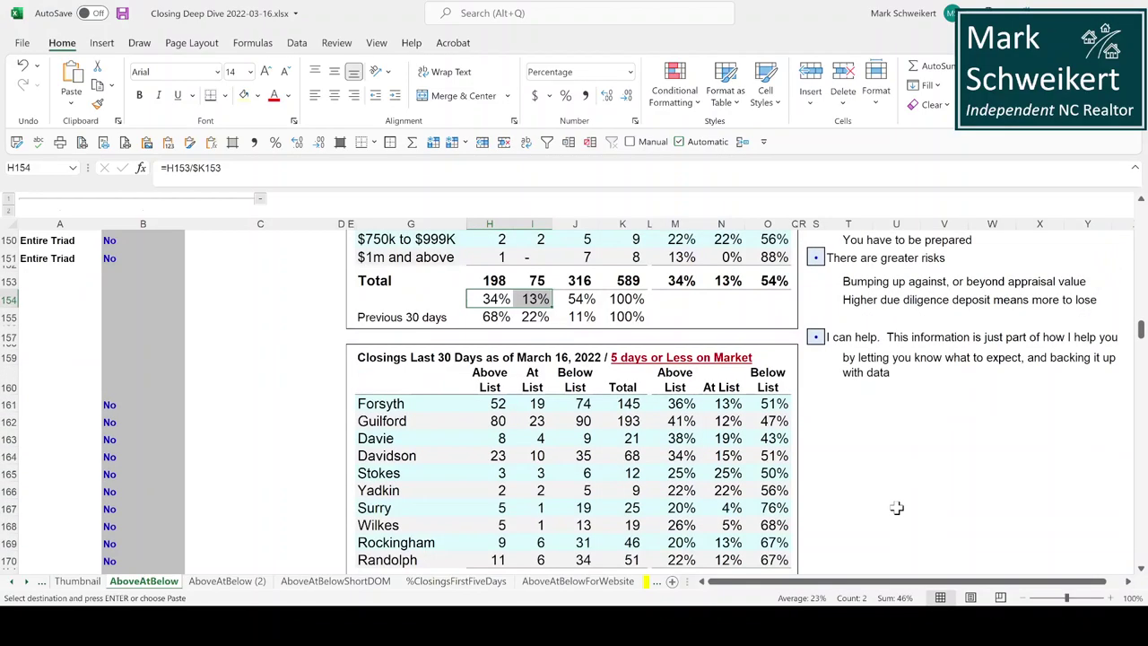